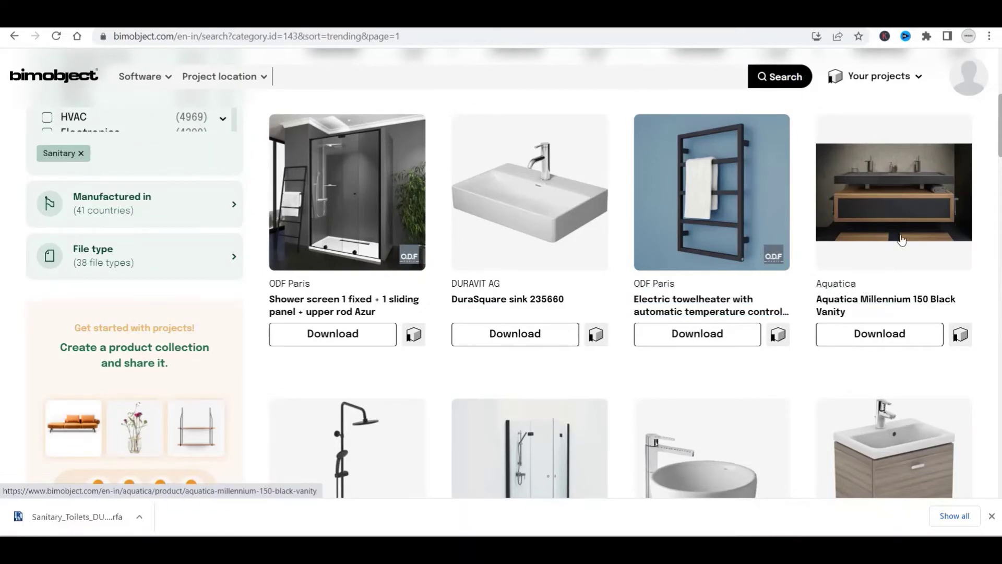
Browse the trending products listed in the Sanitary category.
scroll(881, 332, down, 3)
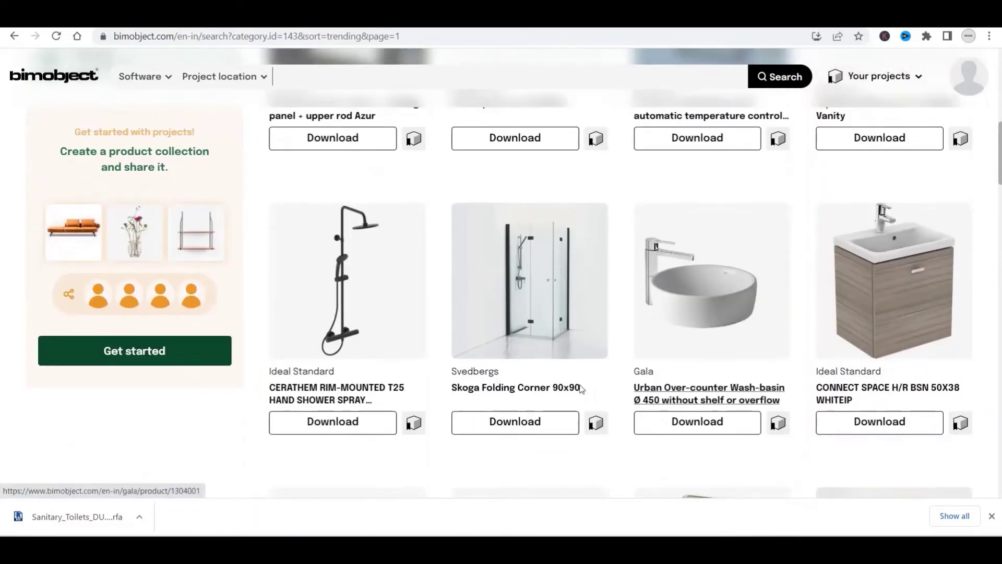
scroll(668, 391, down, 5)
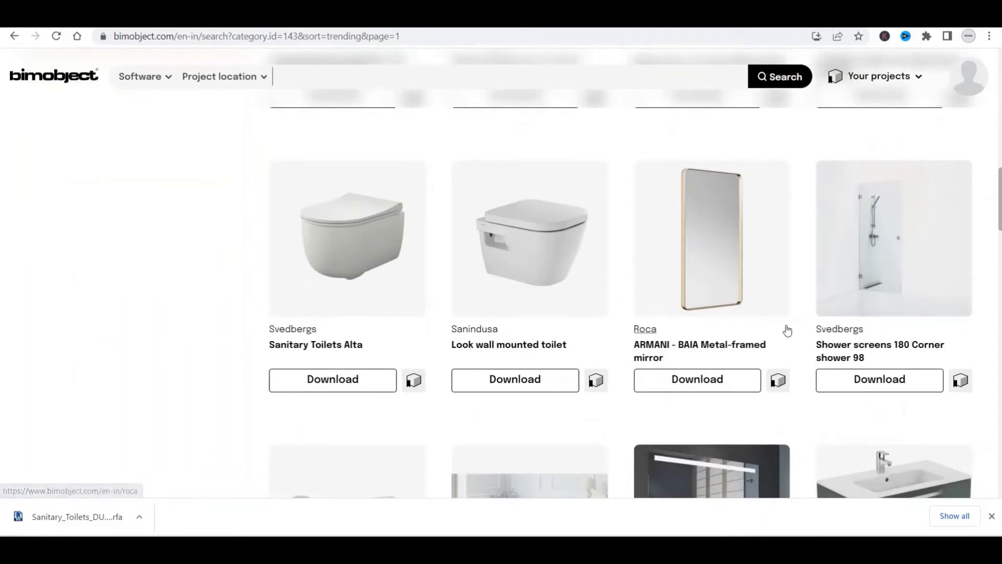
scroll(783, 331, down, 5)
scroll(775, 328, down, 4)
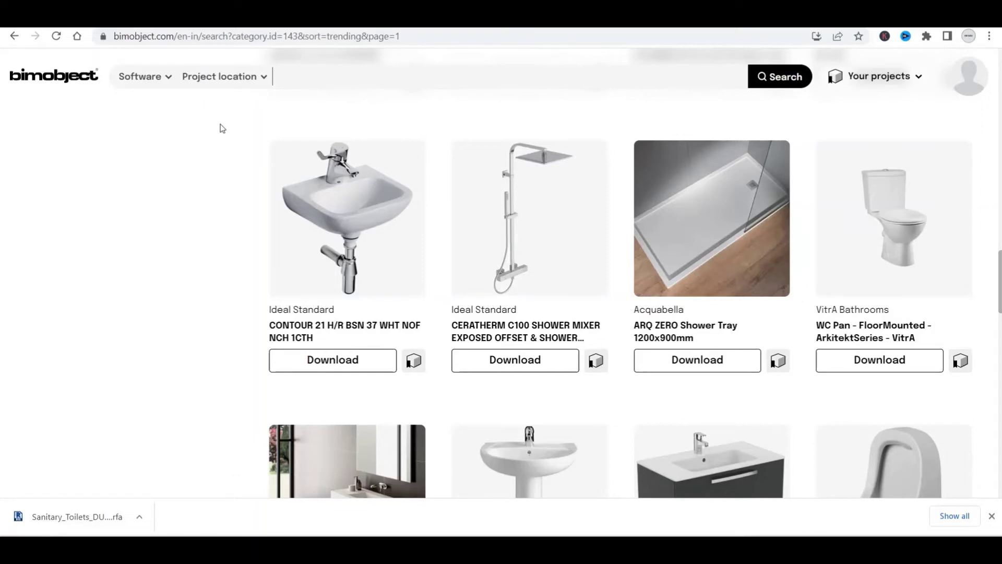
scroll(218, 200, up, 15)
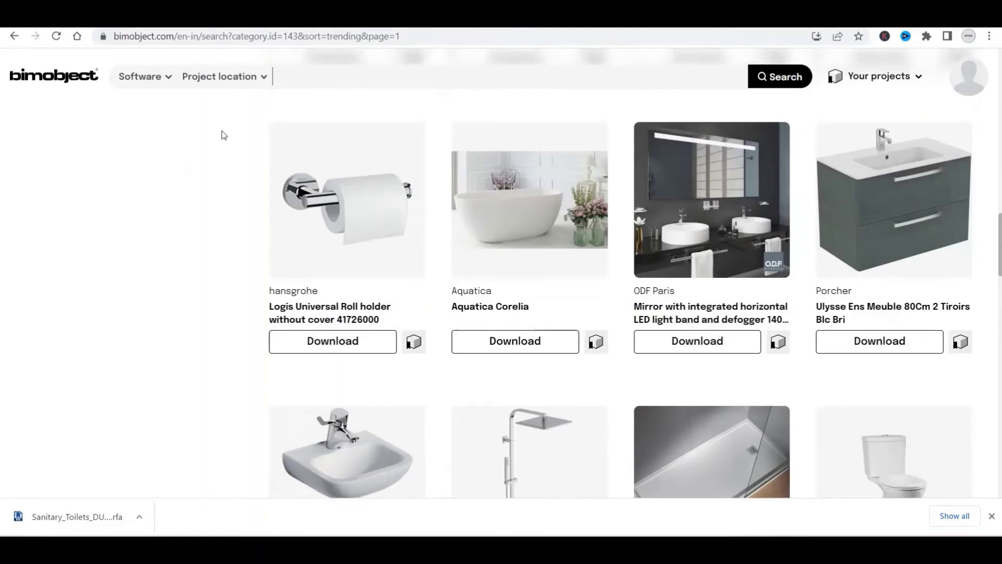
scroll(155, 244, up, 5)
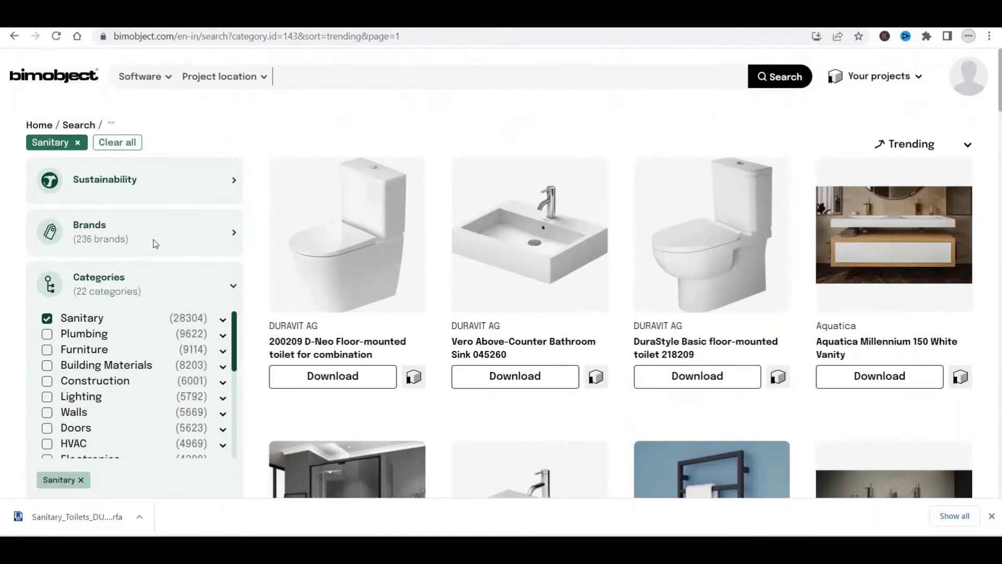
Remove the Sanitary category filter and search the product library for "water closet".
click(47, 320)
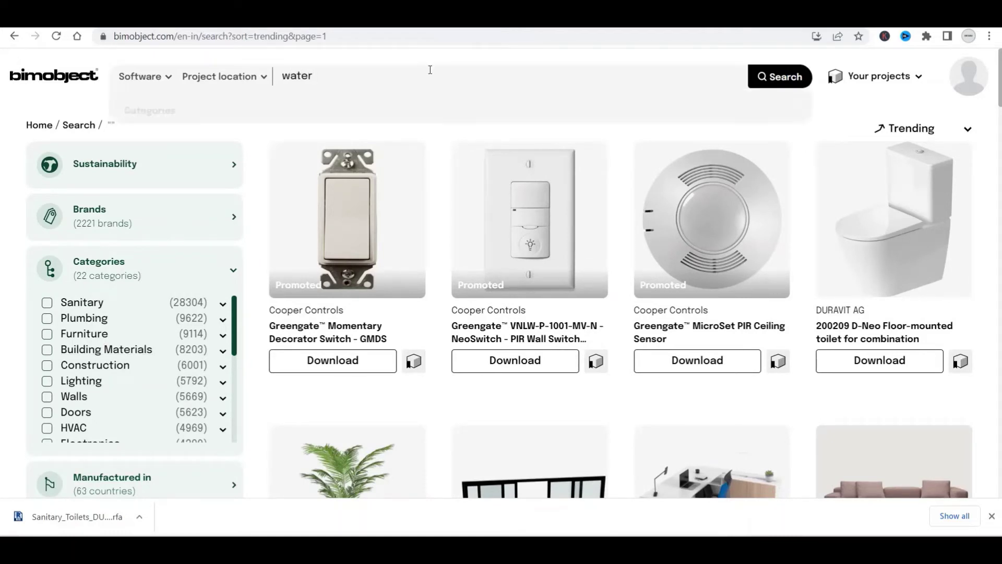
text(closet)
key(Return)
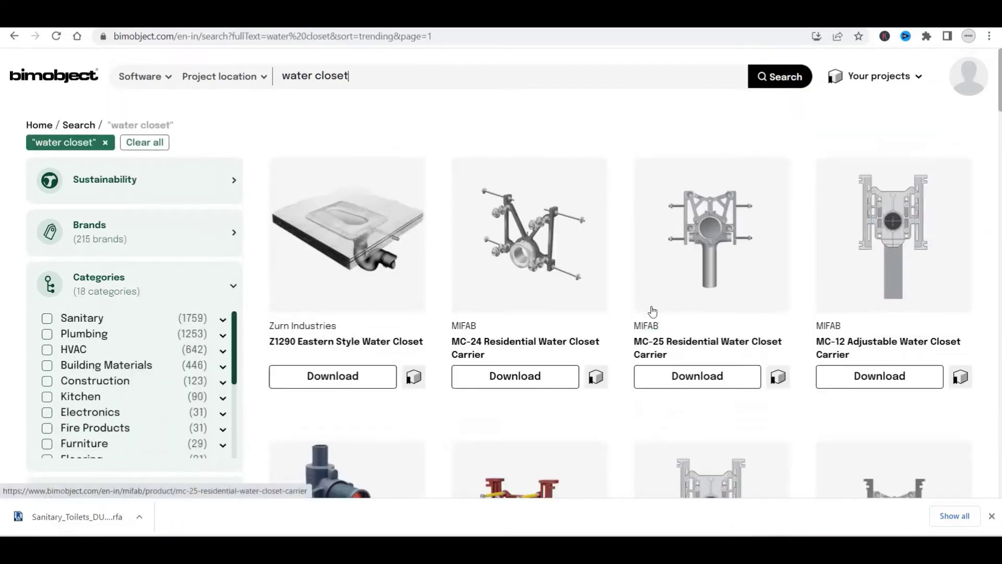
Look through the water closet search results for a suitable toilet model.
scroll(412, 323, down, 3)
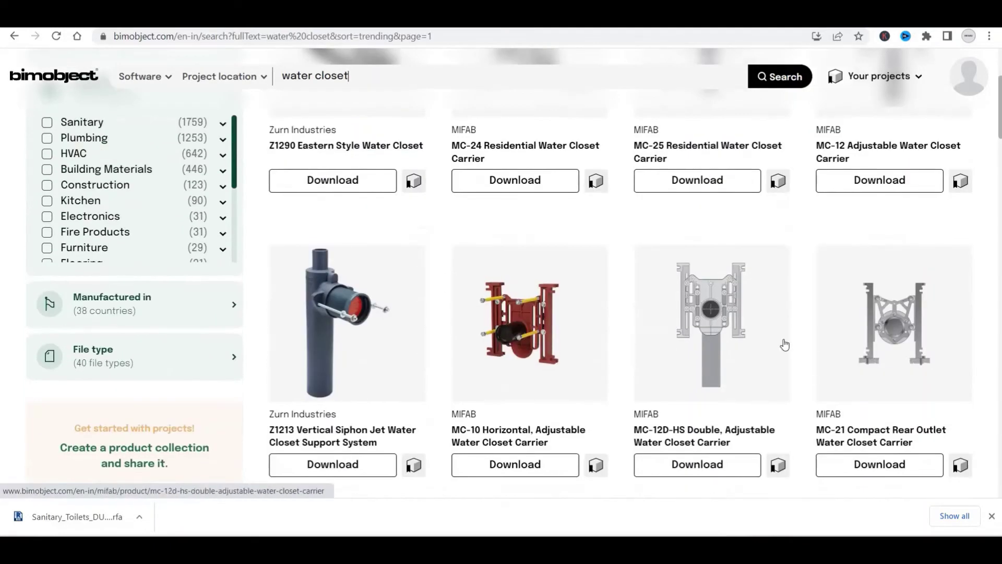
scroll(620, 369, down, 6)
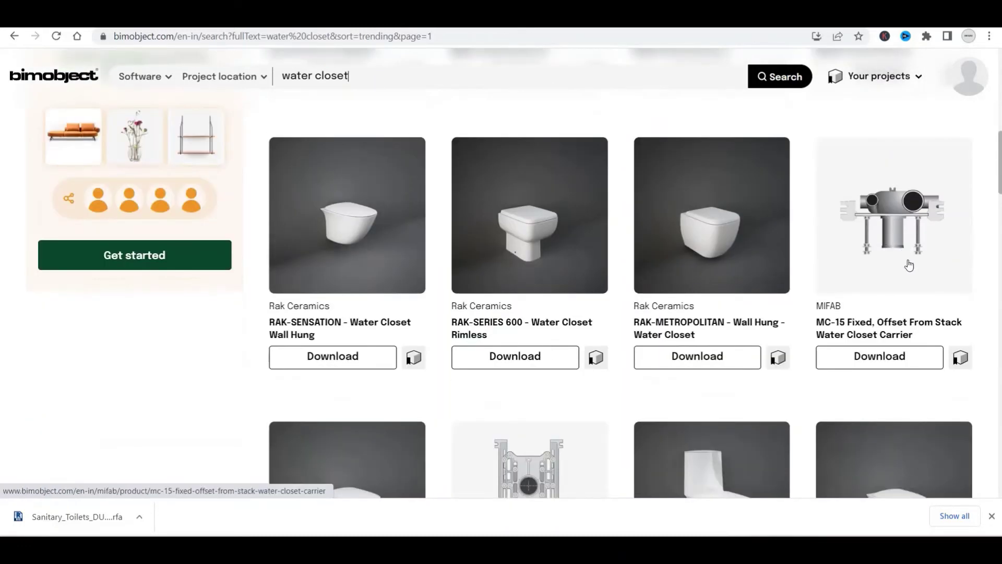
scroll(698, 267, down, 6)
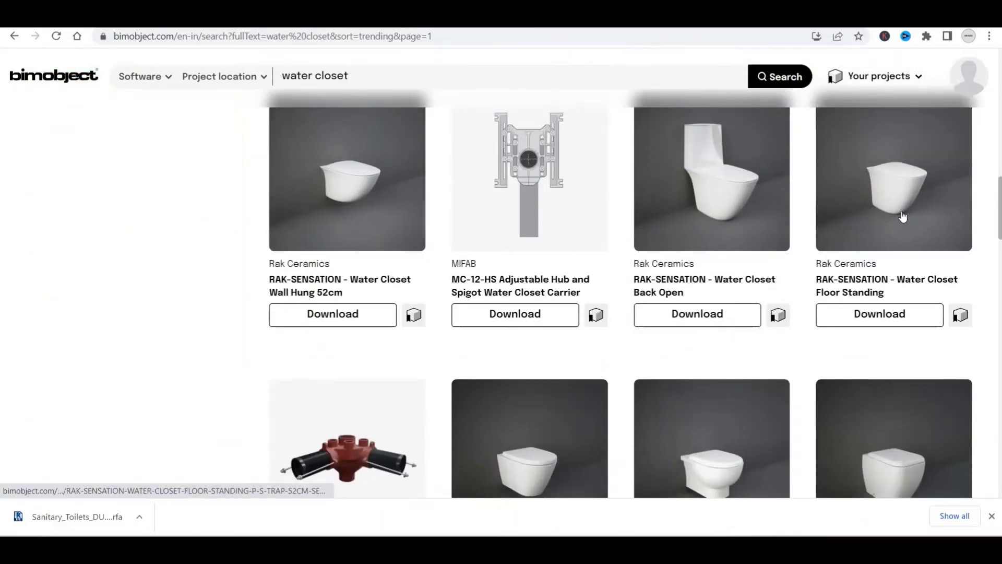
scroll(472, 376, down, 2)
scroll(376, 376, down, 6)
scroll(757, 360, down, 5)
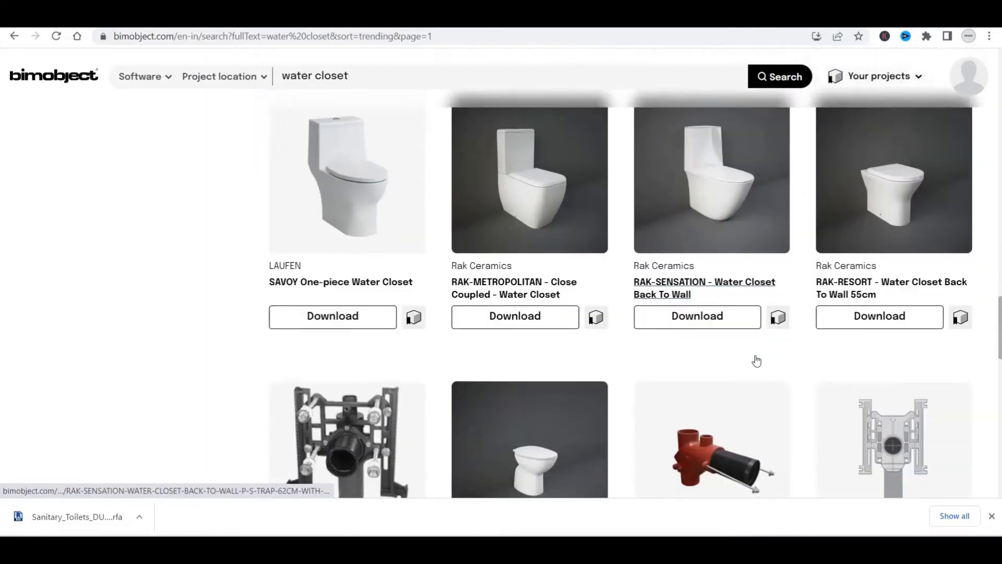
scroll(751, 367, down, 5)
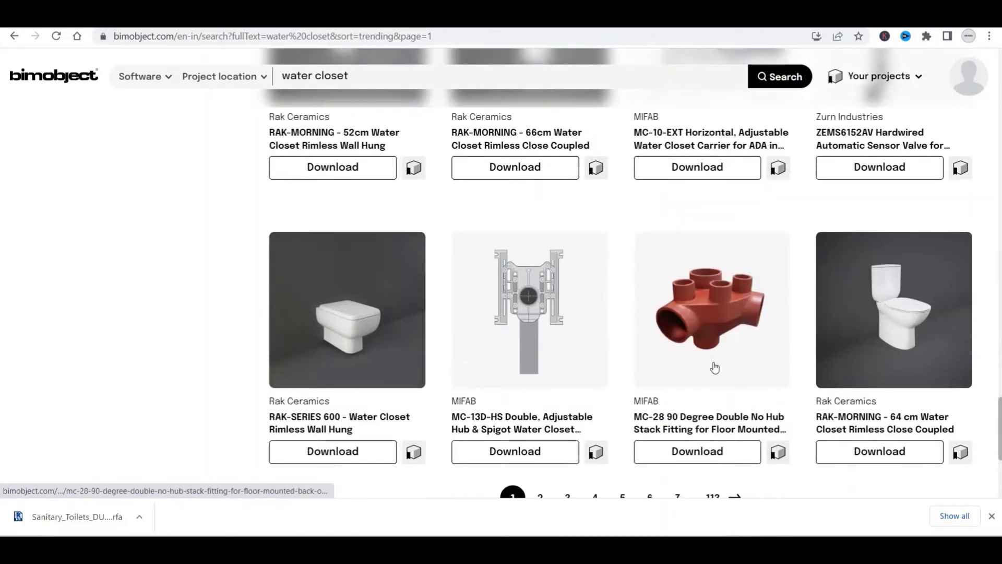
scroll(567, 327, up, 1)
scroll(570, 324, up, 2)
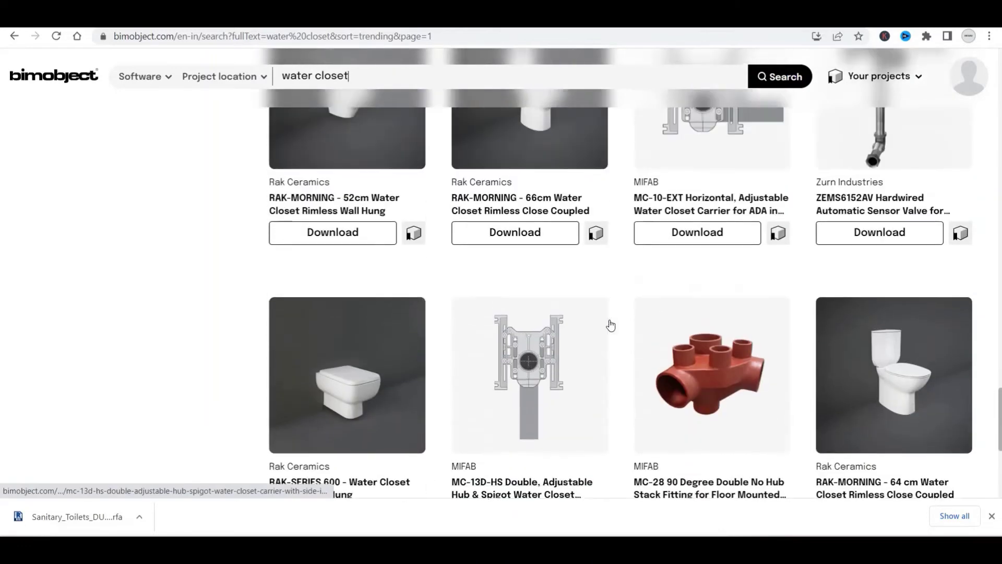
scroll(872, 398, down, 2)
scroll(652, 313, up, 4)
scroll(651, 314, up, 4)
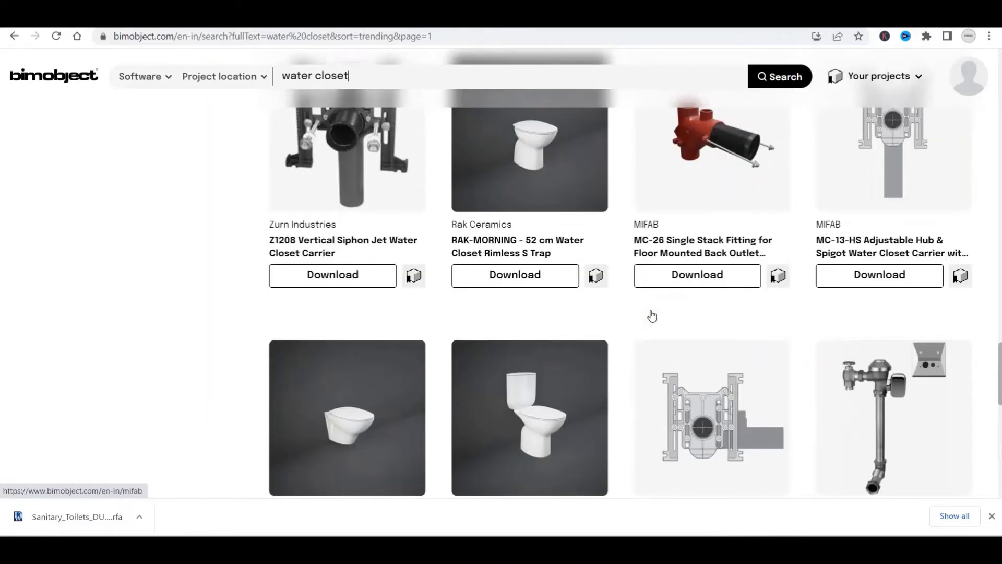
scroll(570, 368, down, 2)
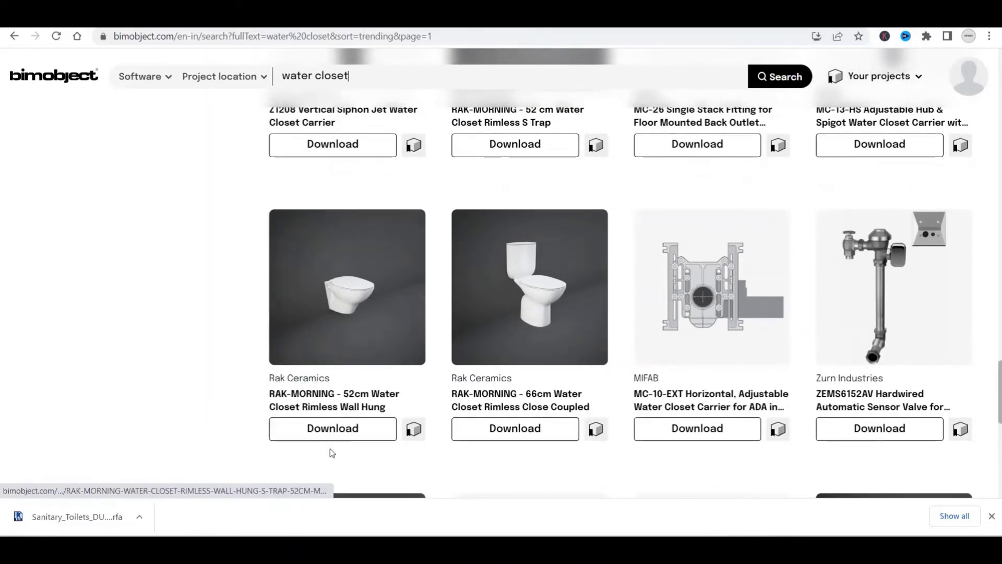
Open the product page of the "RAK-MORNING - 52cm Water Closet Rimless Wall Hung" and start its 3D preview.
click(363, 347)
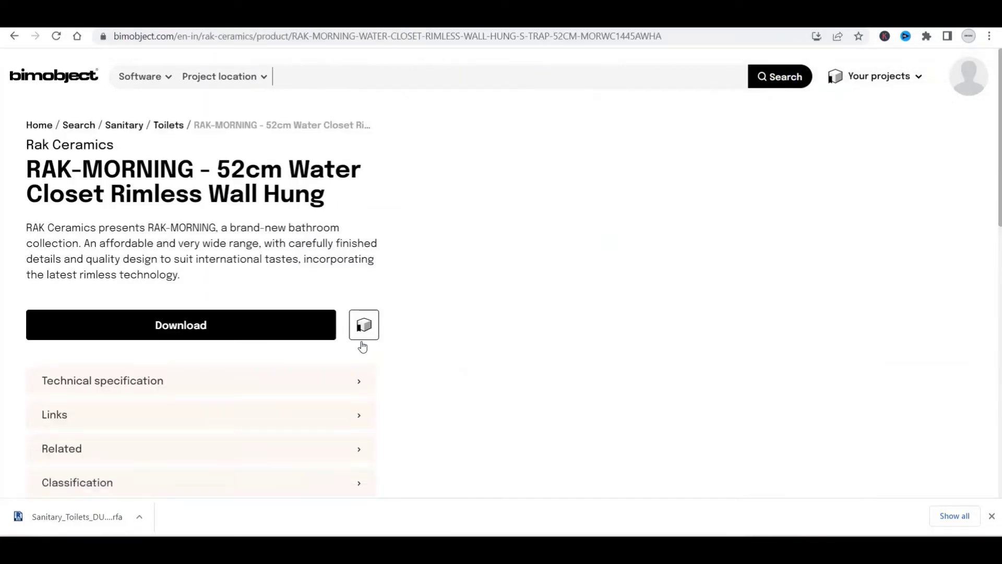
scroll(801, 334, down, 3)
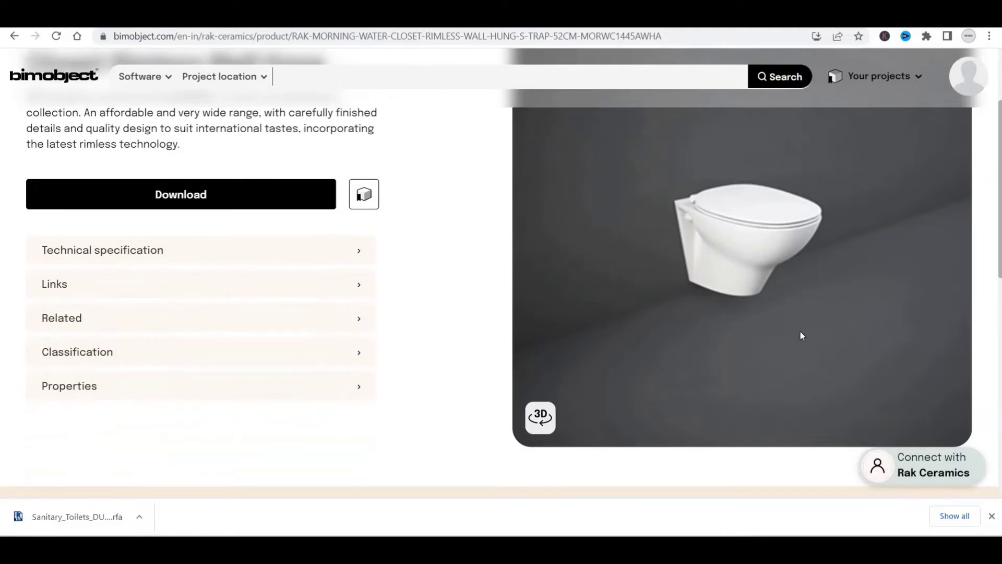
click(528, 421)
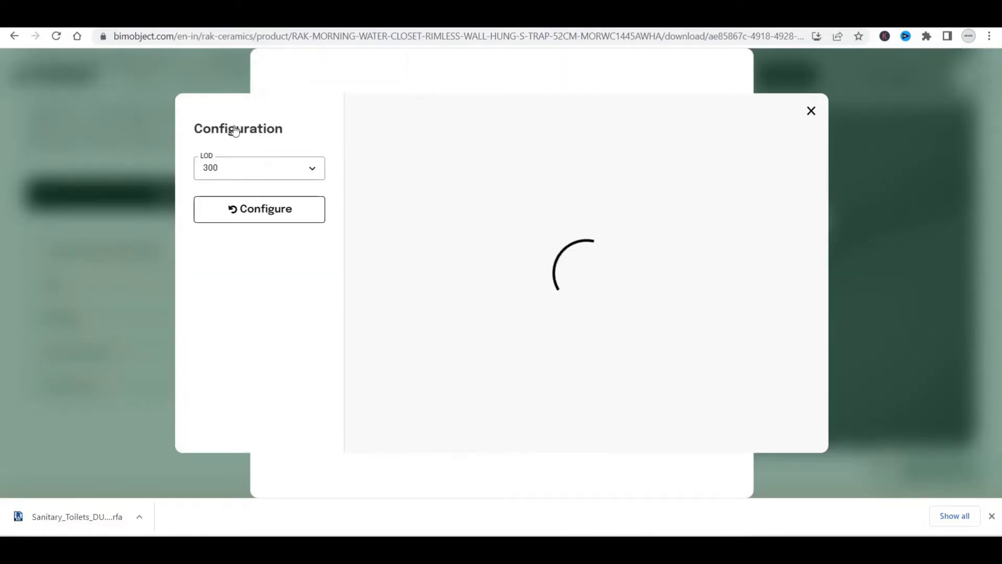
Check the preview's LOD options, inspect the 3D toilet from farther away and from above, and close the preview.
click(313, 170)
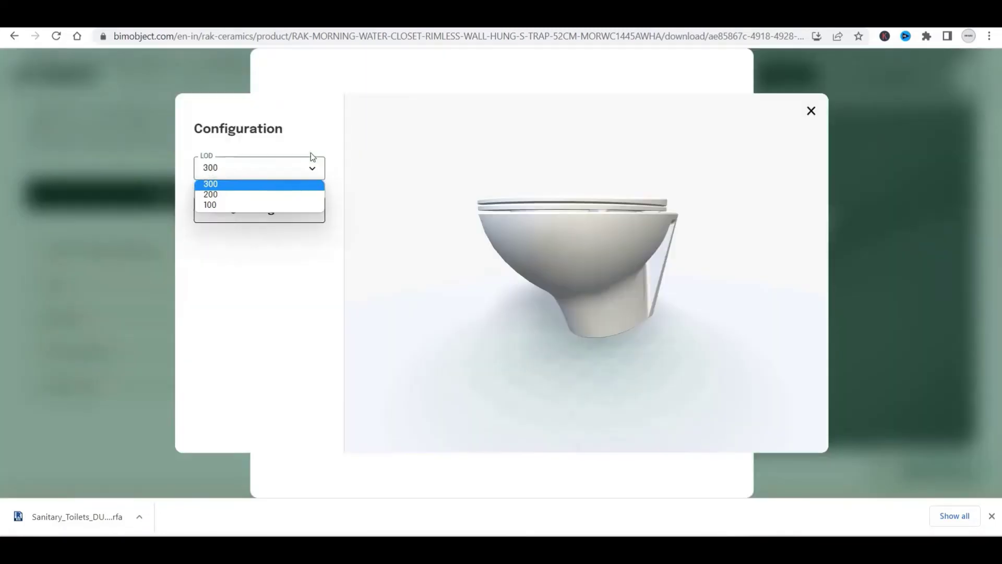
click(316, 150)
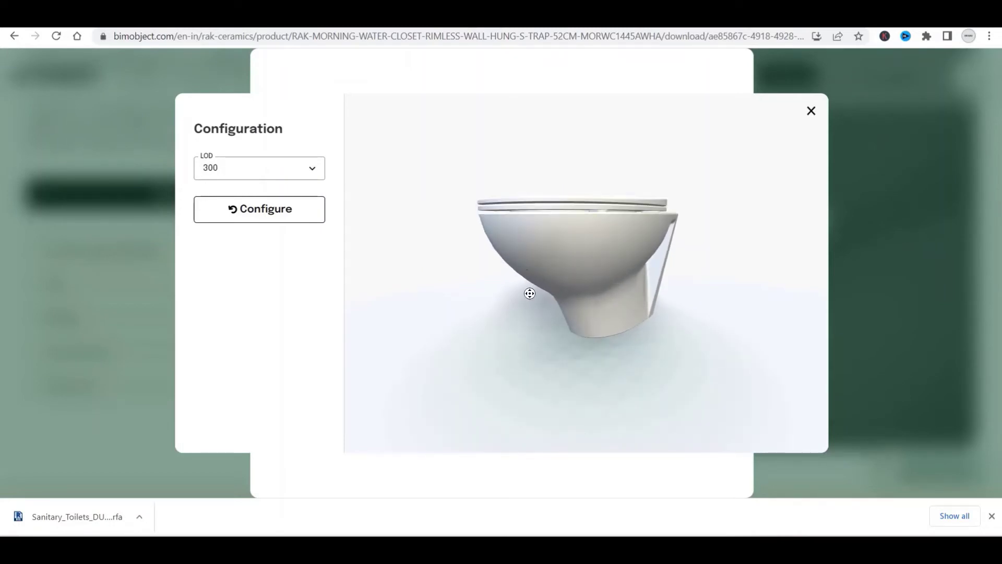
scroll(528, 293, down, 5)
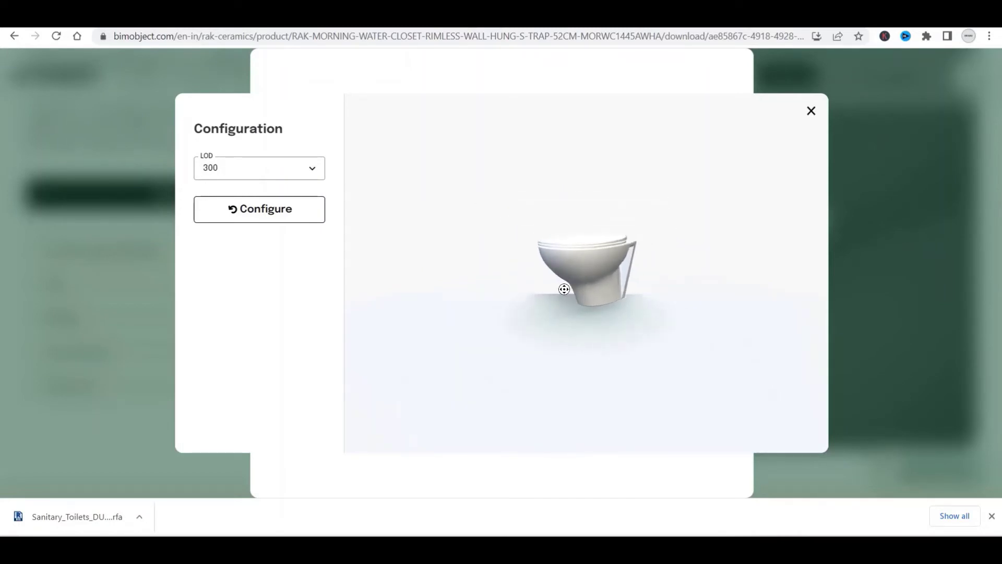
drag(570, 294, 597, 320)
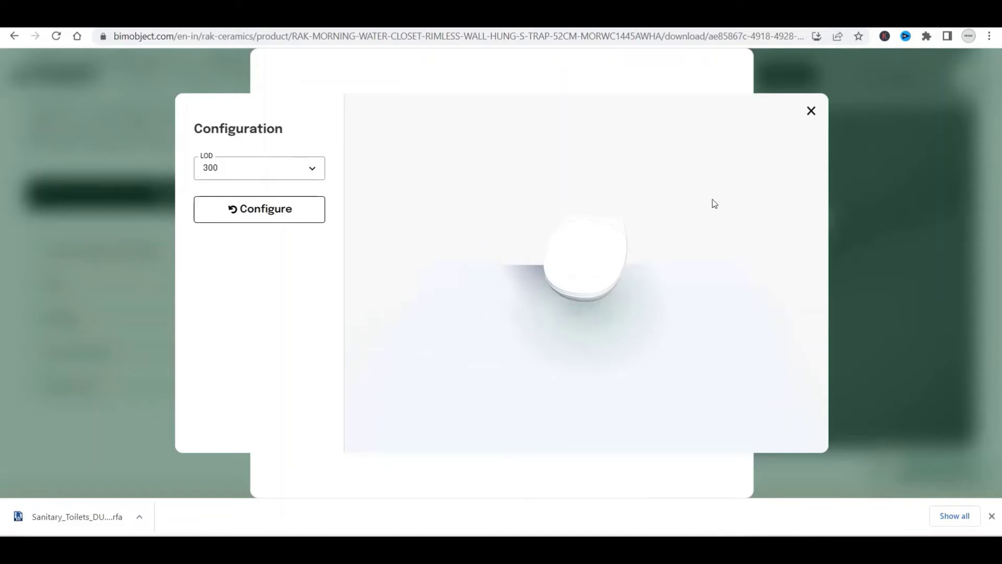
click(811, 111)
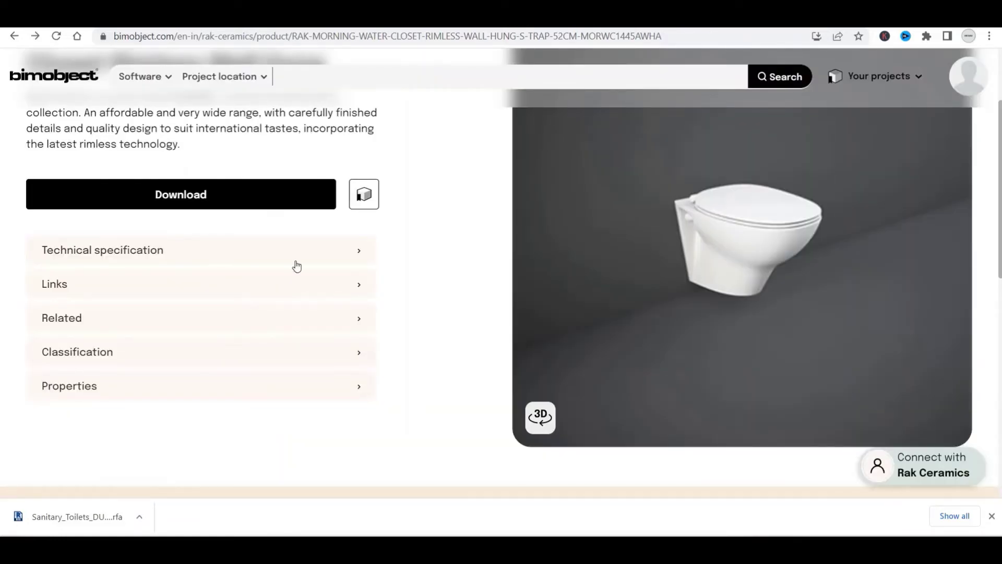
Read the technical specification of the RAK-MORNING water closet, including its dimensions, and collapse it again.
scroll(324, 264, up, 3)
scroll(264, 254, down, 4)
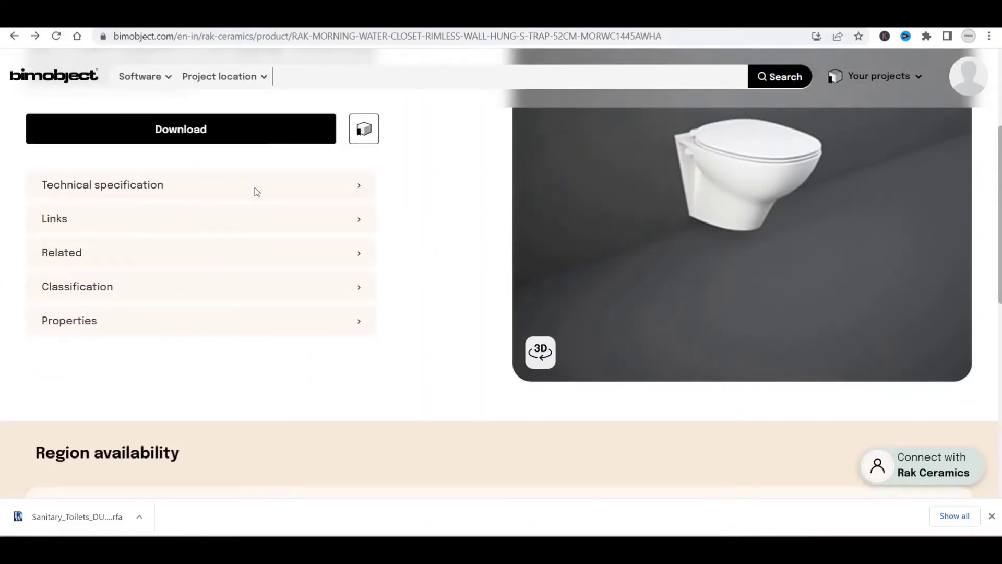
click(292, 184)
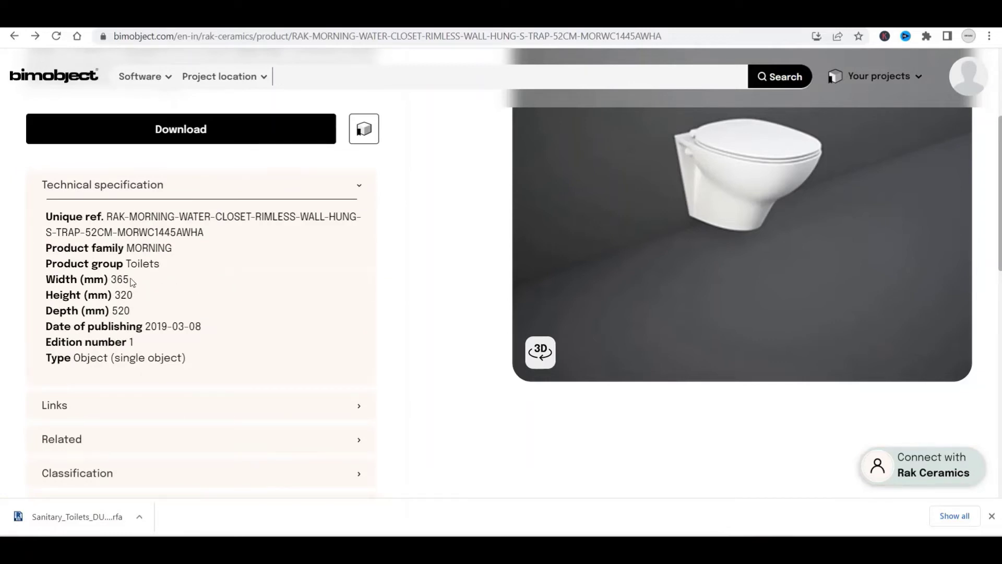
click(350, 194)
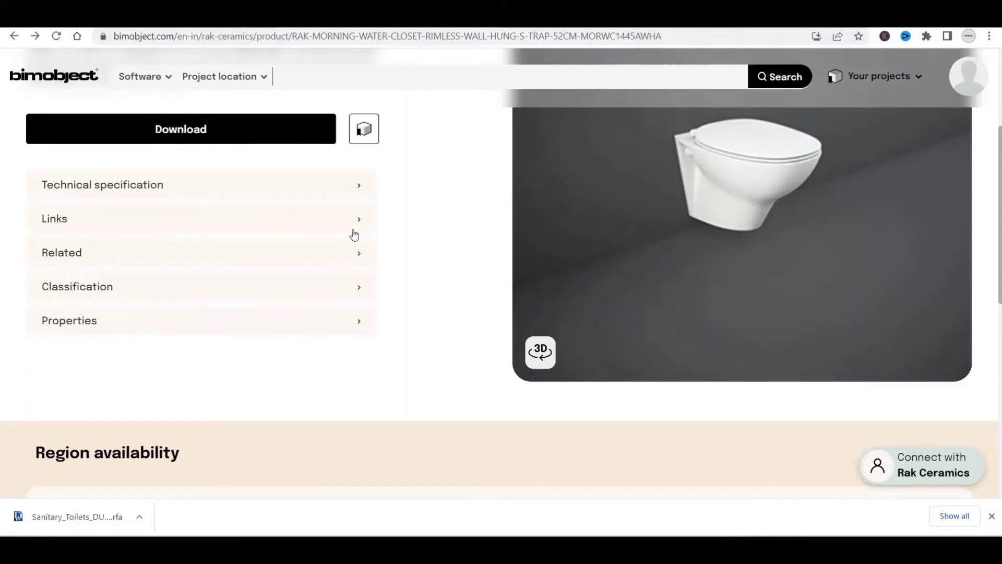
Review the toilet's related data, properties and classification, highlighting part of the OmniClass title.
click(359, 258)
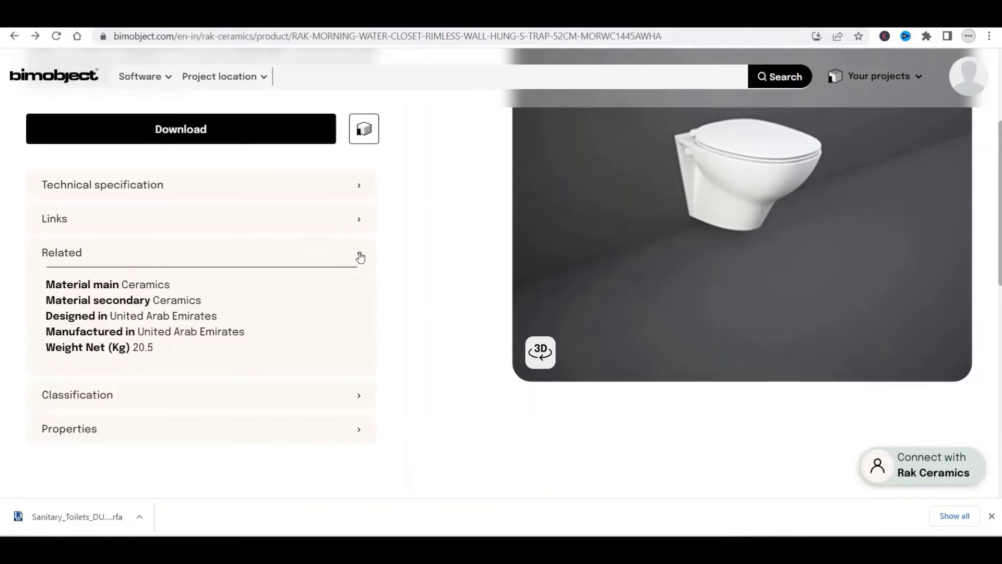
click(359, 258)
click(360, 290)
click(359, 287)
click(347, 321)
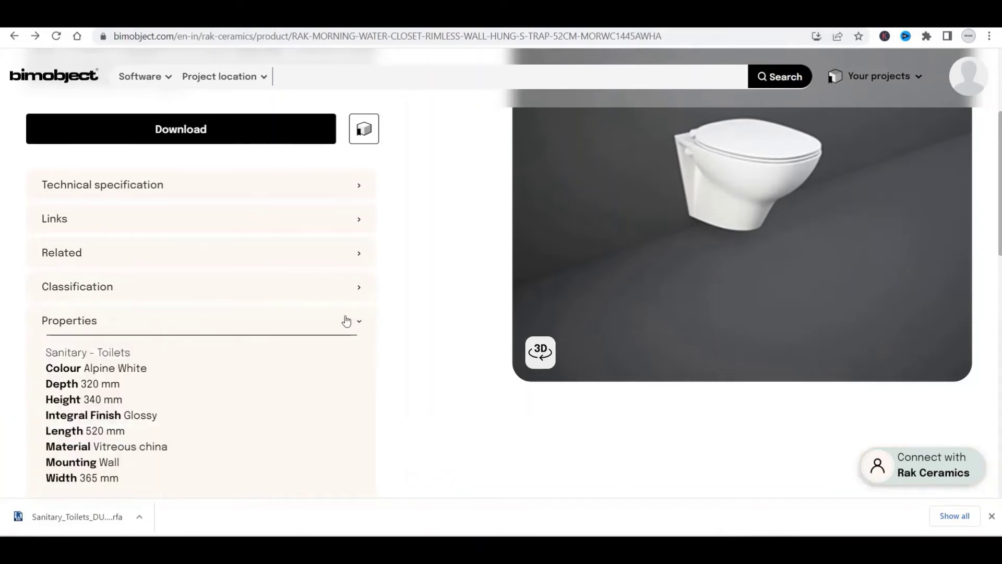
click(347, 321)
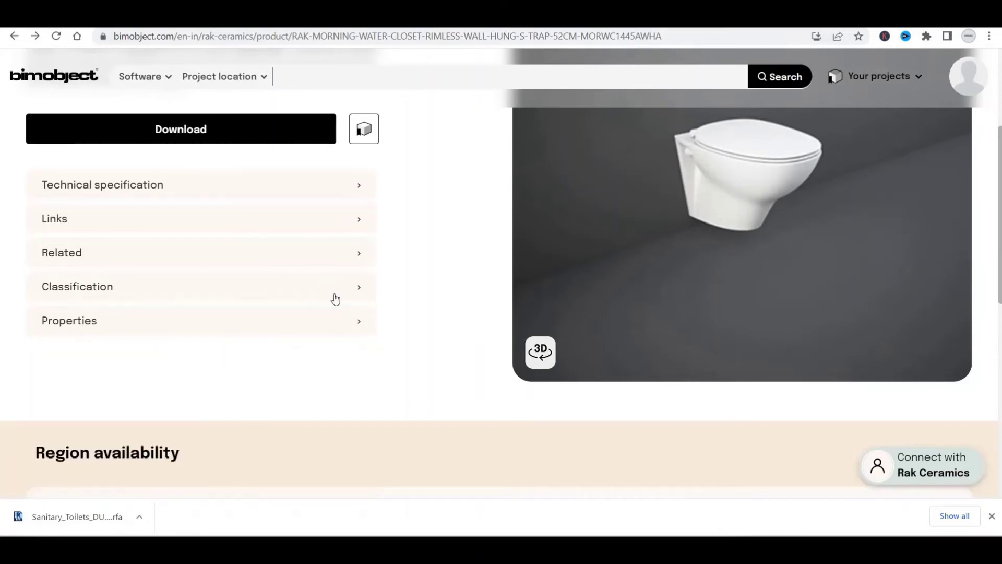
click(337, 291)
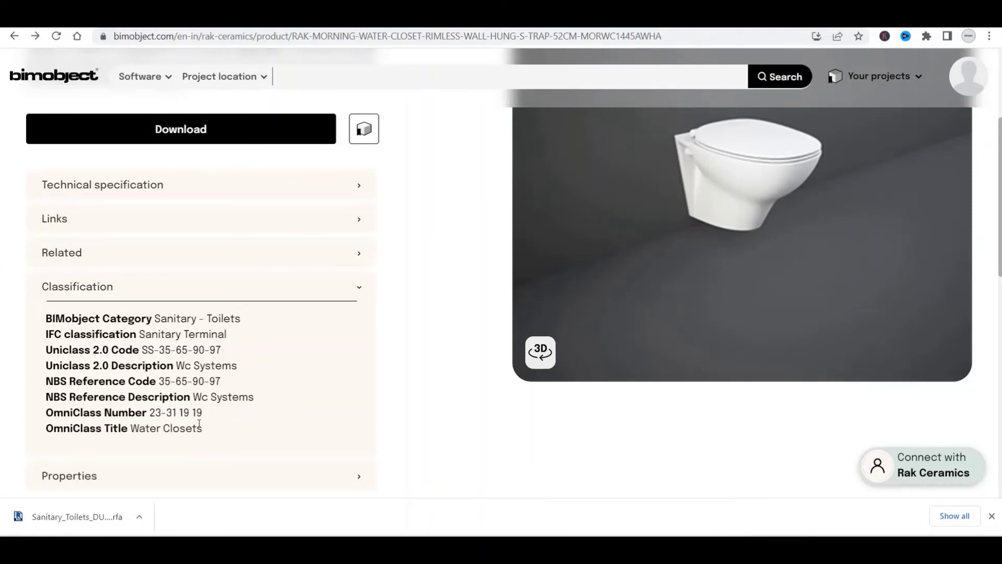
drag(197, 431, 155, 432)
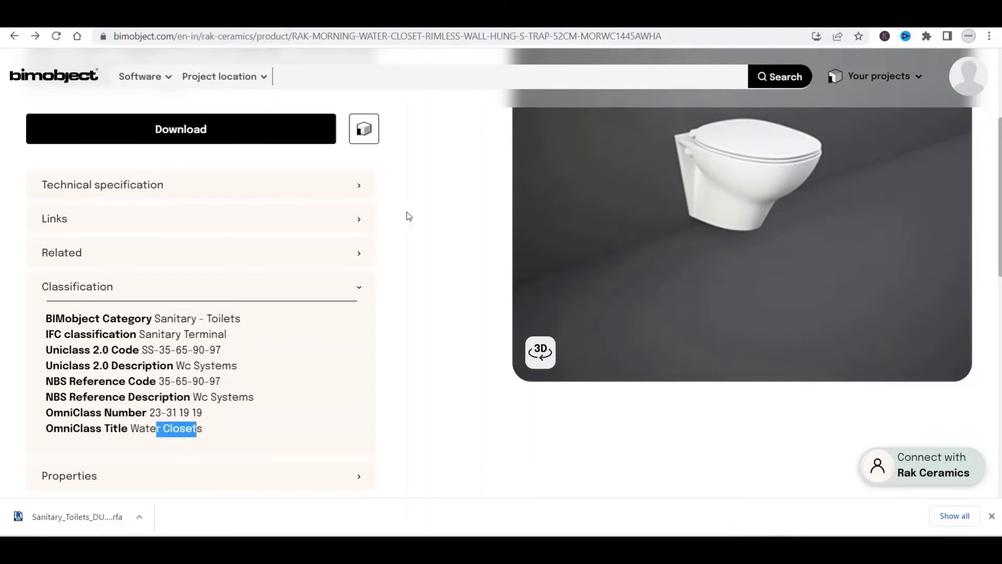
Review the available file formats for the RAK-MORNING water closet and download only its Revit file.
click(224, 125)
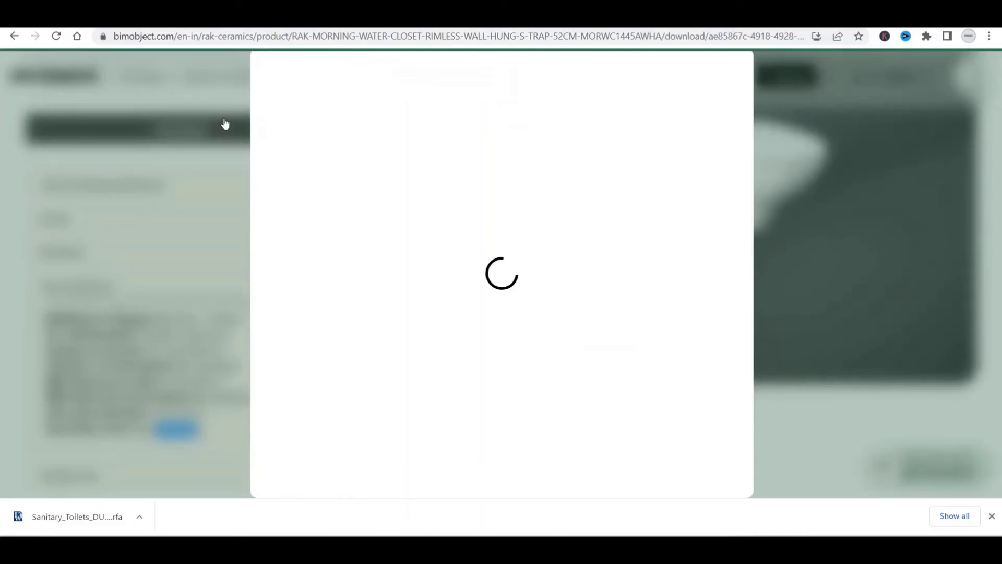
scroll(635, 240, down, 3)
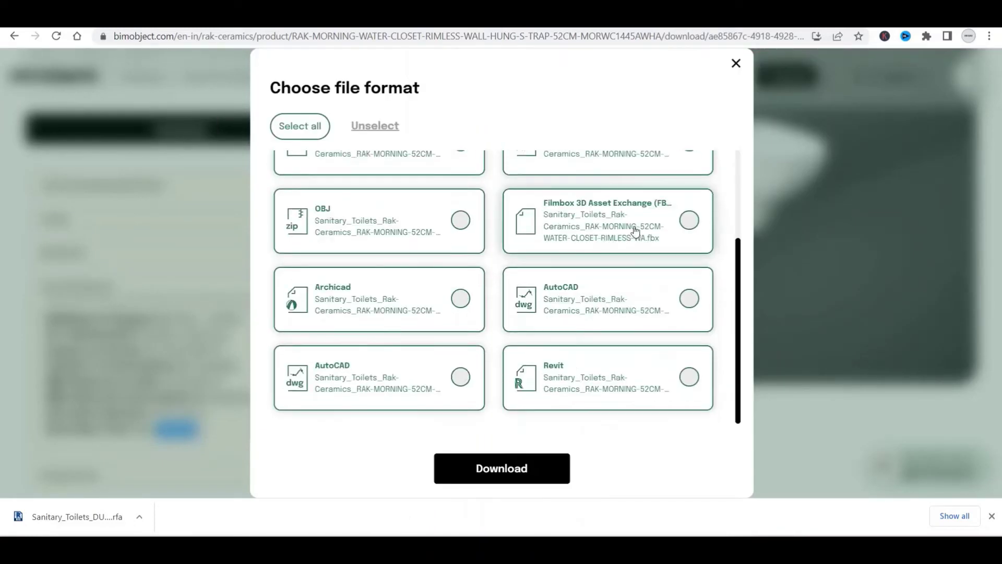
scroll(627, 230, up, 3)
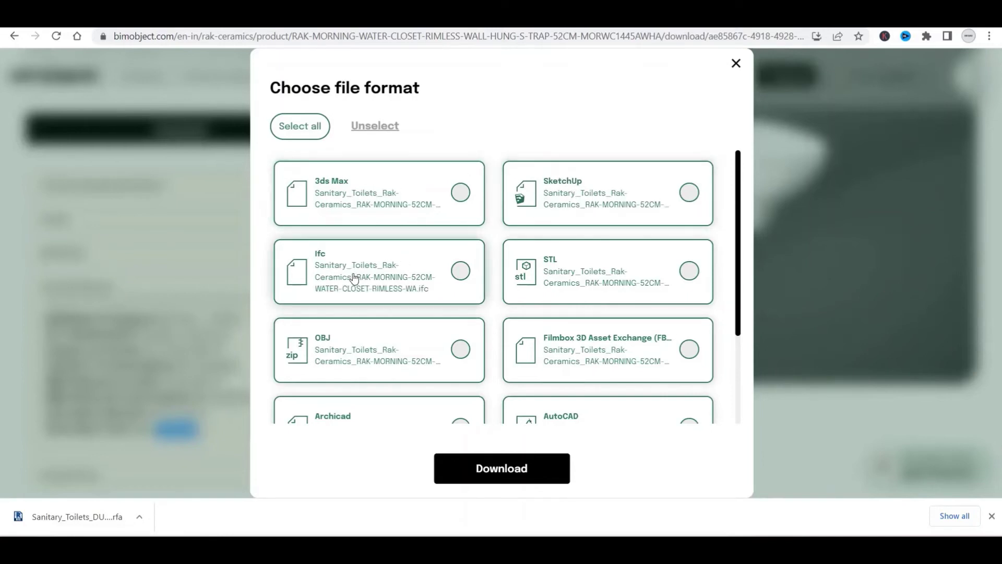
scroll(438, 281, down, 3)
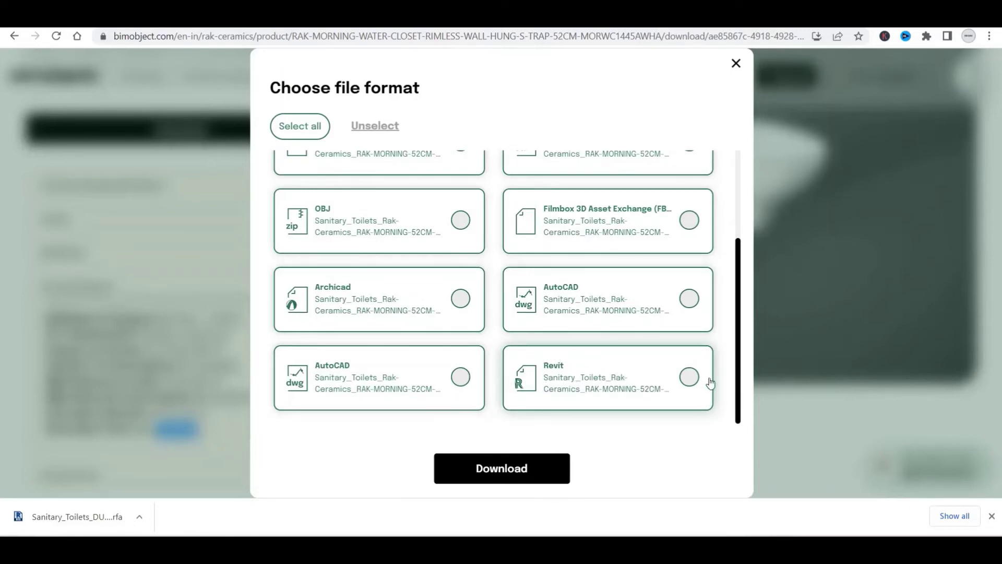
click(687, 383)
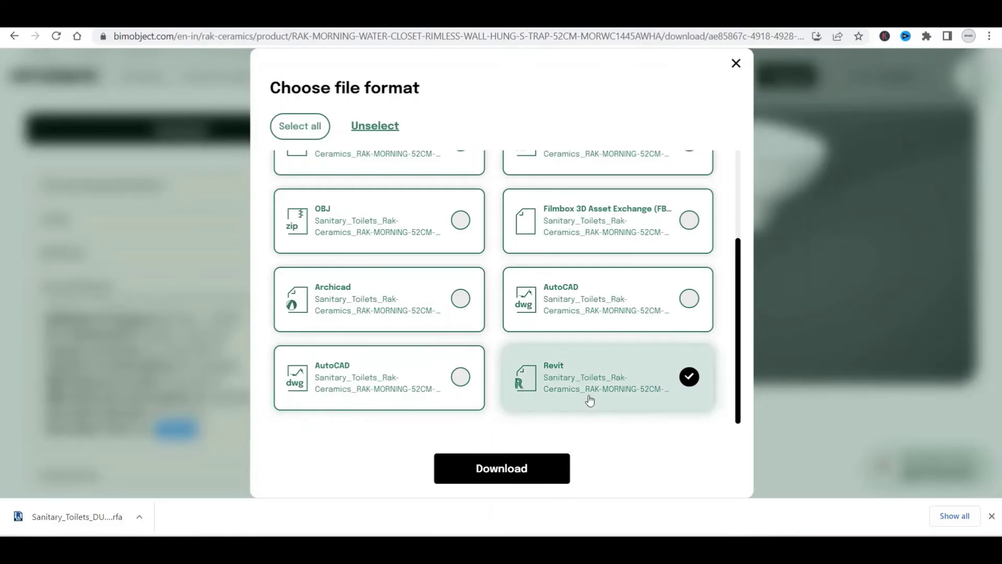
click(509, 466)
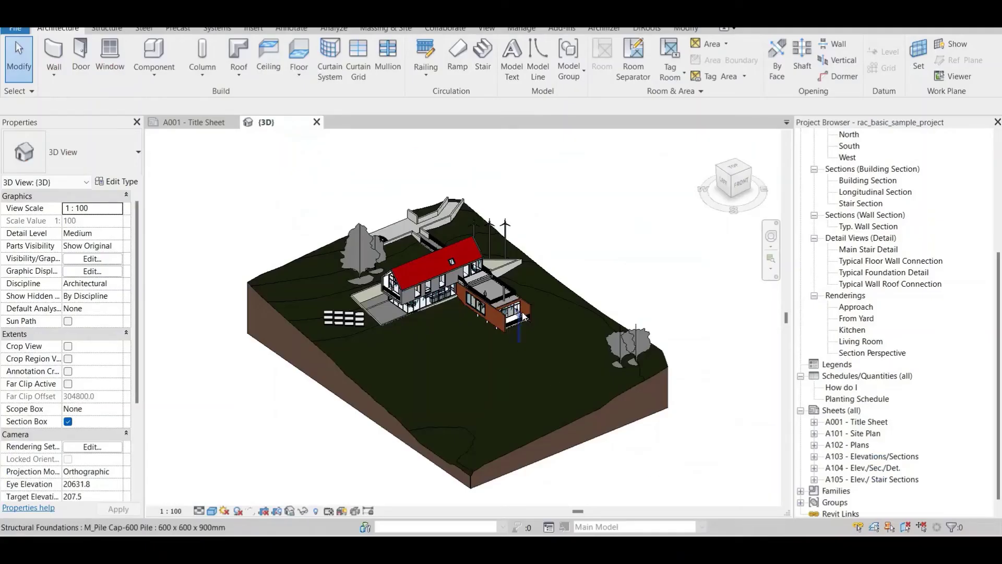
Switch to Revit and temporarily hide all model elements in the 3D view.
scroll(521, 311, down, 1)
drag(534, 469, 681, 464)
key(h)
key(h)
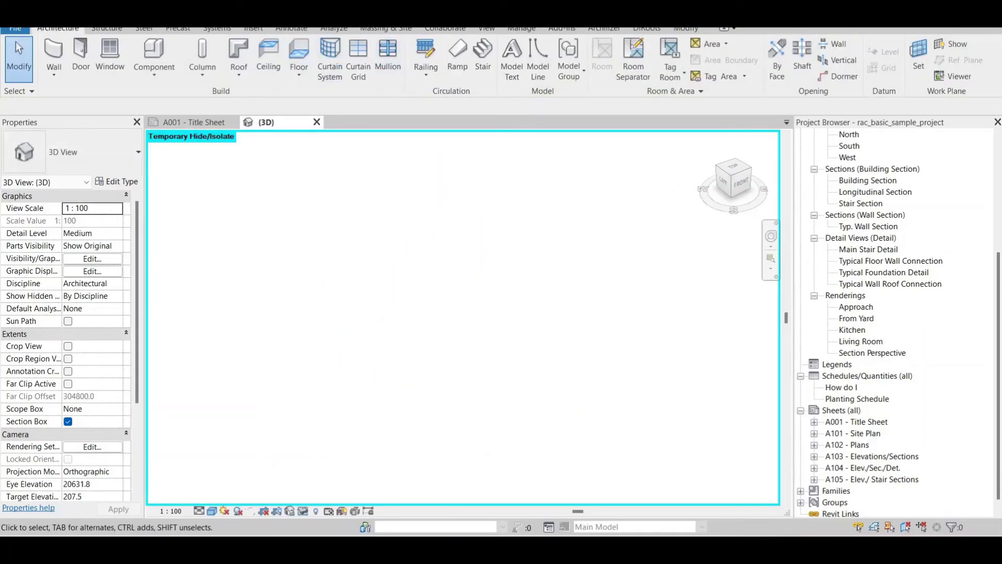
Sort the Downloads folder by date modified, load the downloaded RAK-MORNING family into the Revit project, and leave placement mode.
key(super+e)
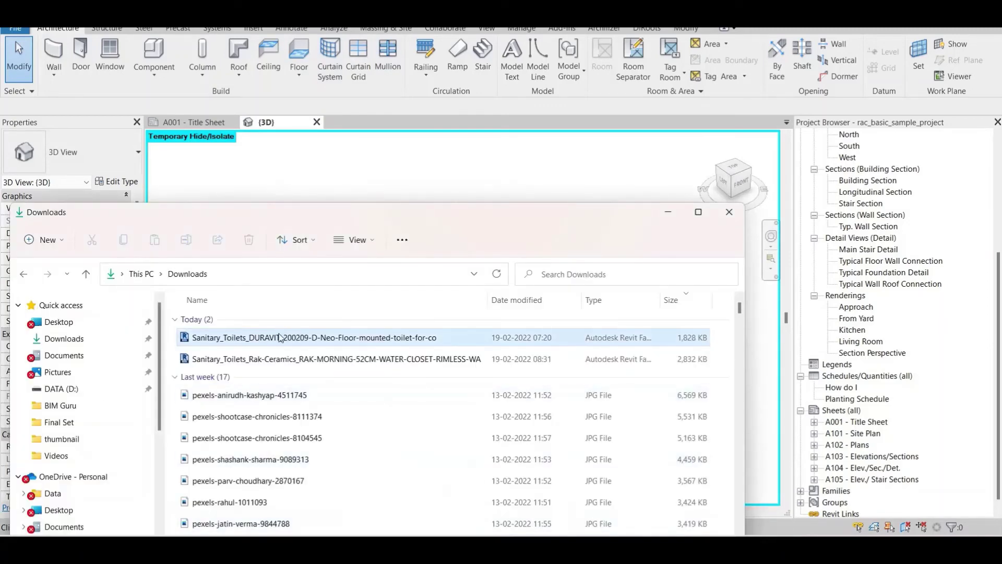
click(536, 298)
click(536, 298)
click(535, 298)
click(310, 339)
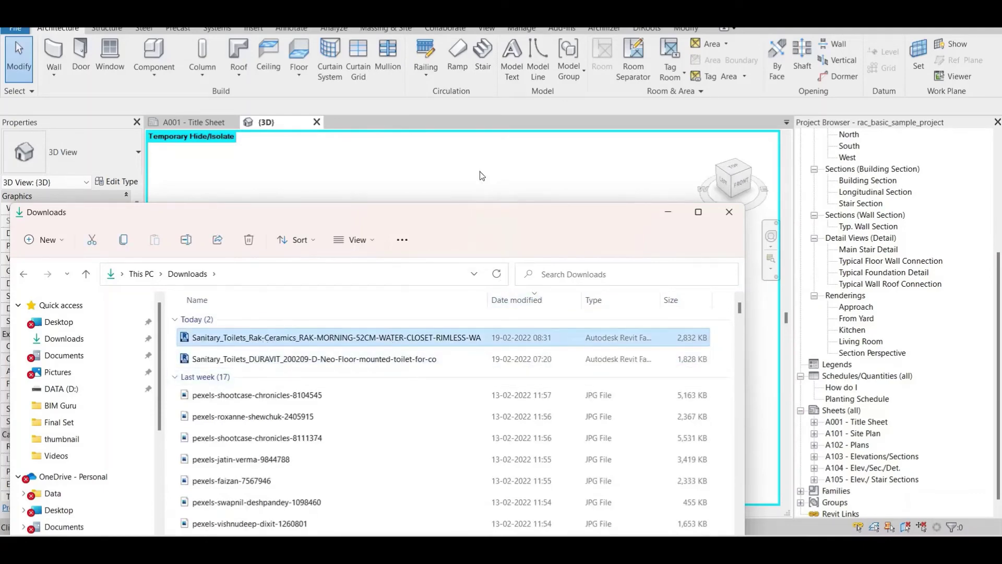
drag(483, 178, 493, 192)
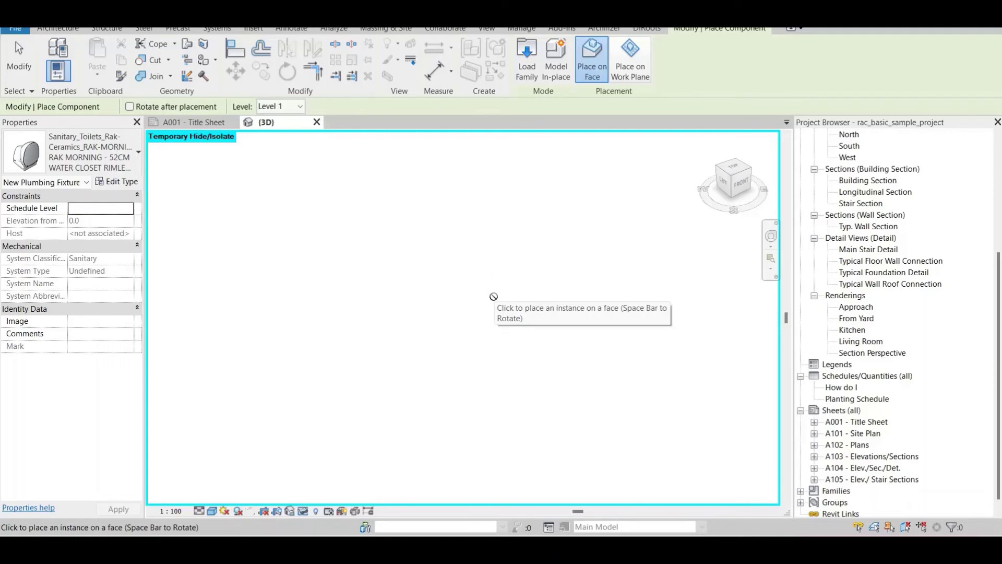
key(Escape)
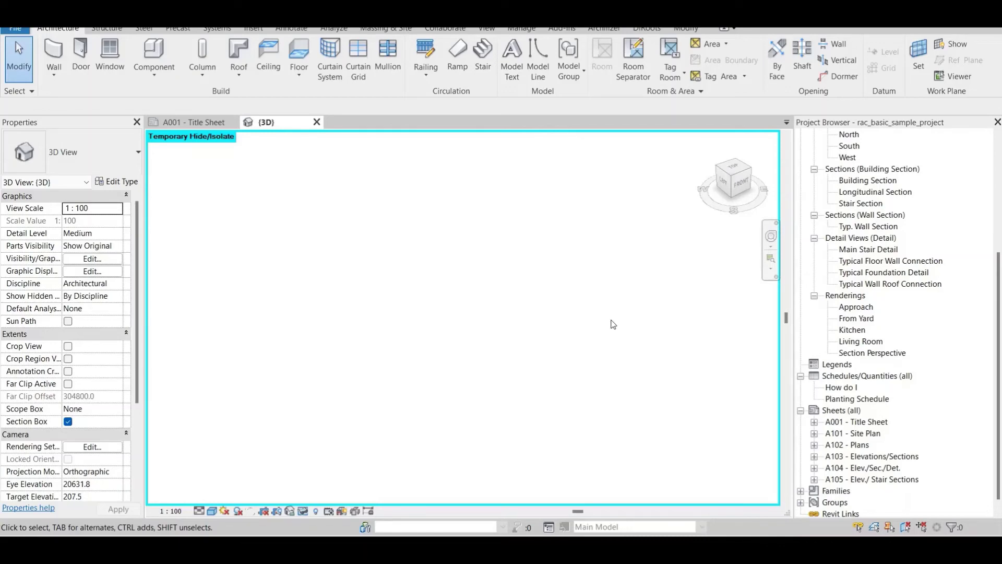
Reset the temporary hiding, then temporarily hide everything except the timber-clad wall at the far side of the terrace.
key(h)
key(r)
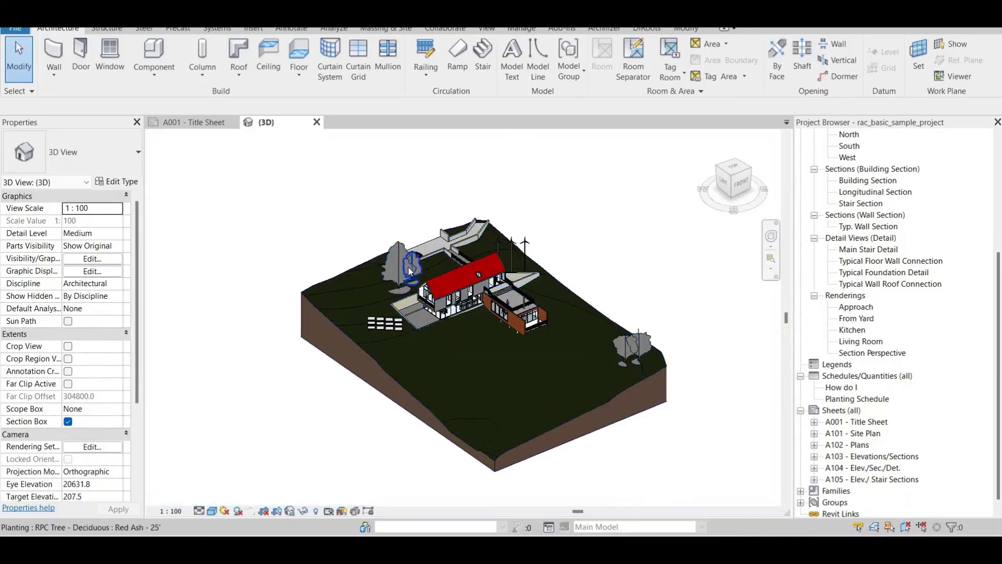
scroll(552, 345, up, 6)
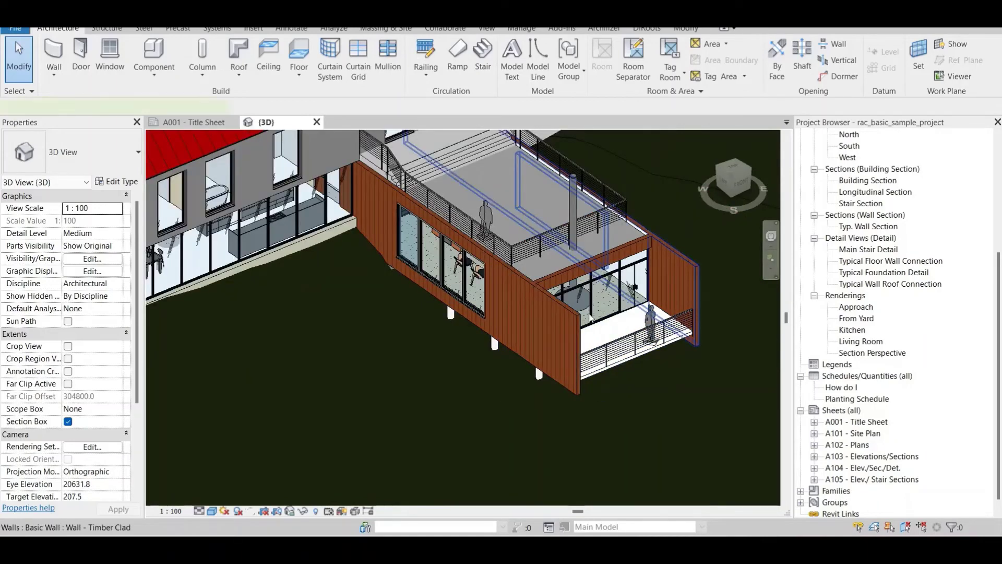
click(603, 322)
scroll(603, 322, down, 8)
drag(348, 186, 687, 432)
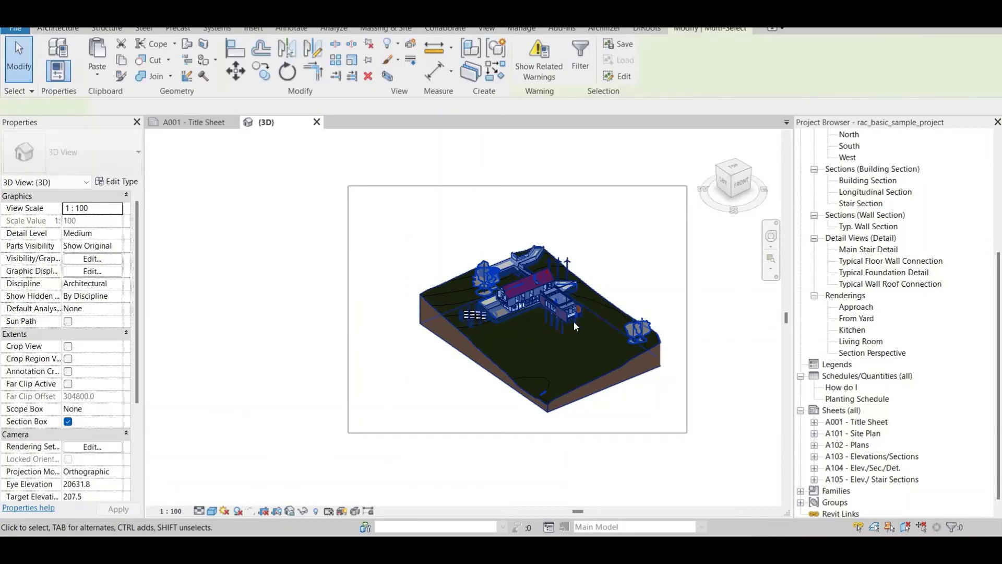
scroll(582, 303, up, 8)
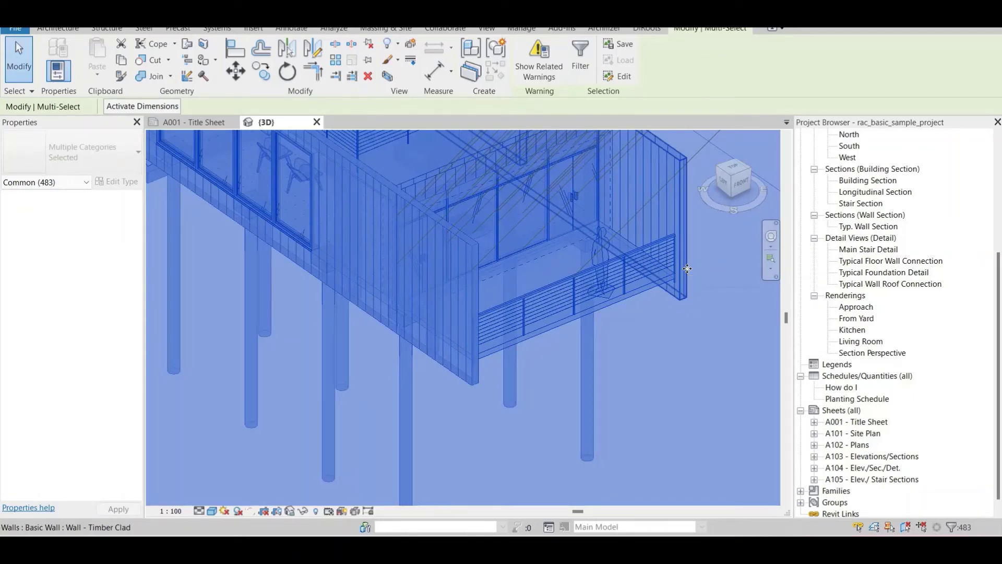
shift+click(686, 268)
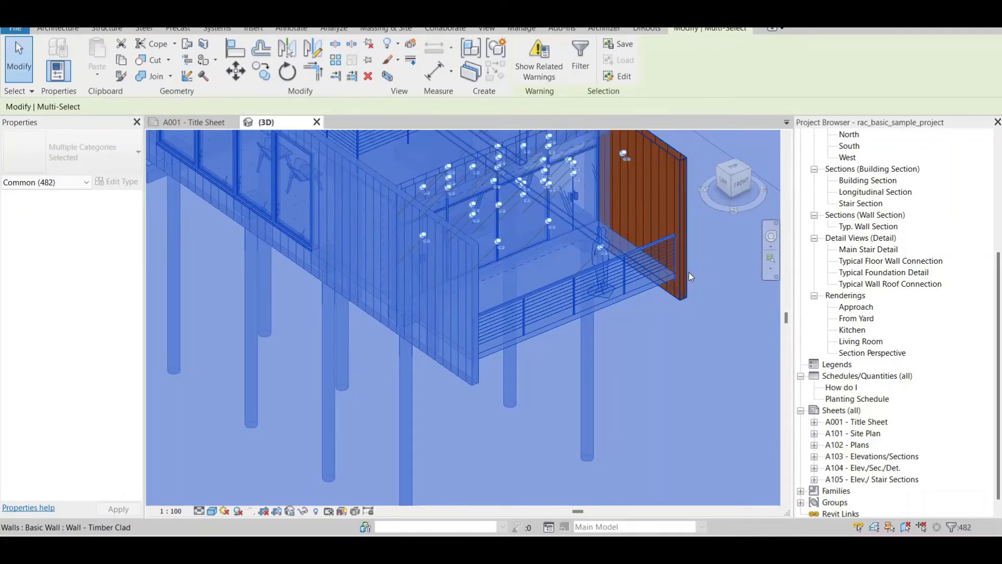
key(h)
key(h)
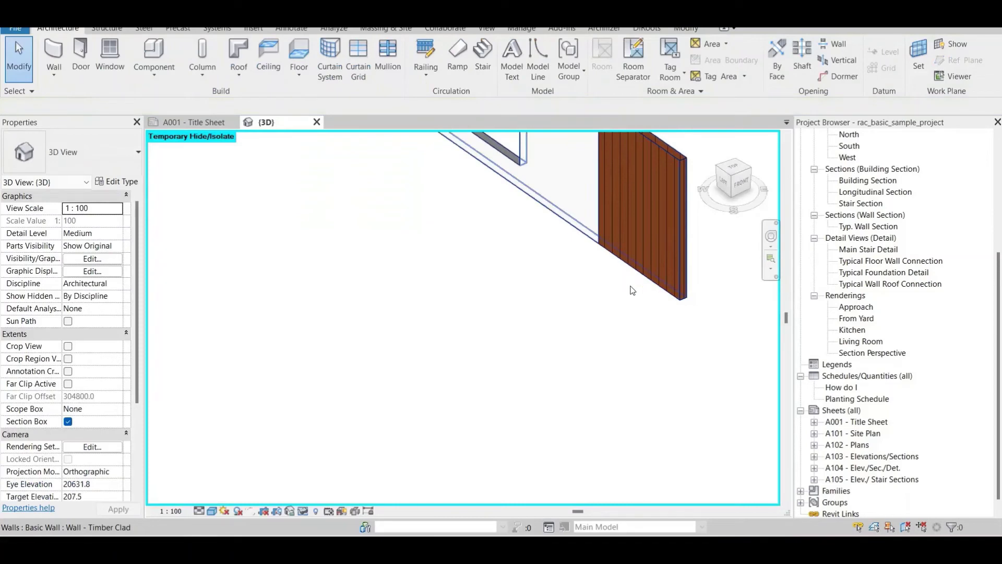
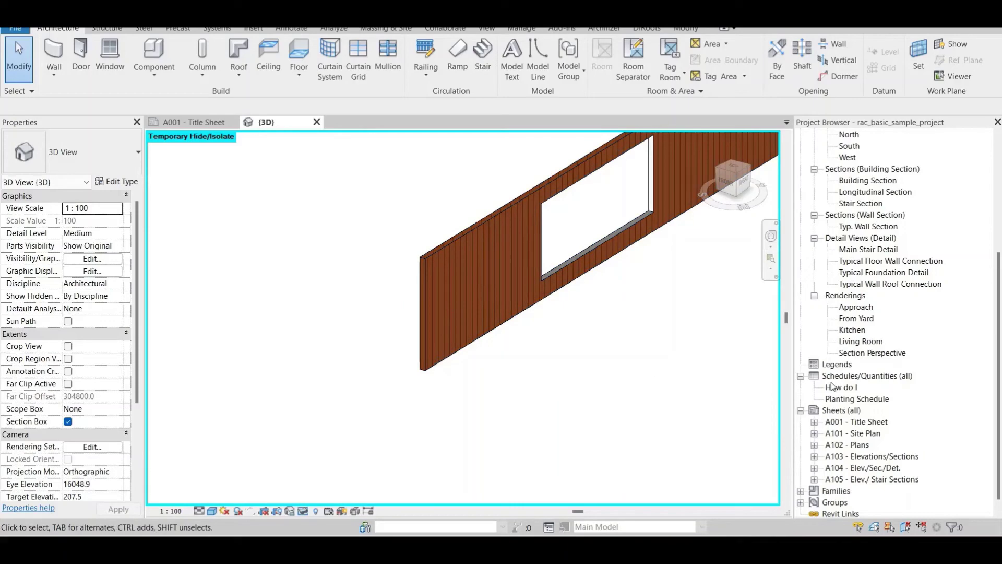
Search the Project Browser for "water closet" to locate the loaded toilet type.
scroll(834, 387, down, 1)
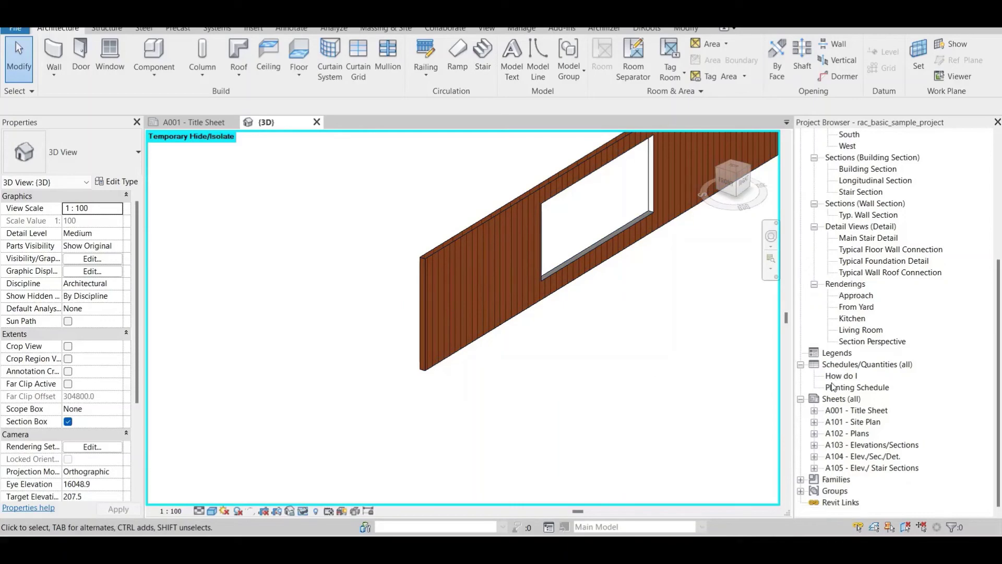
right_click(859, 422)
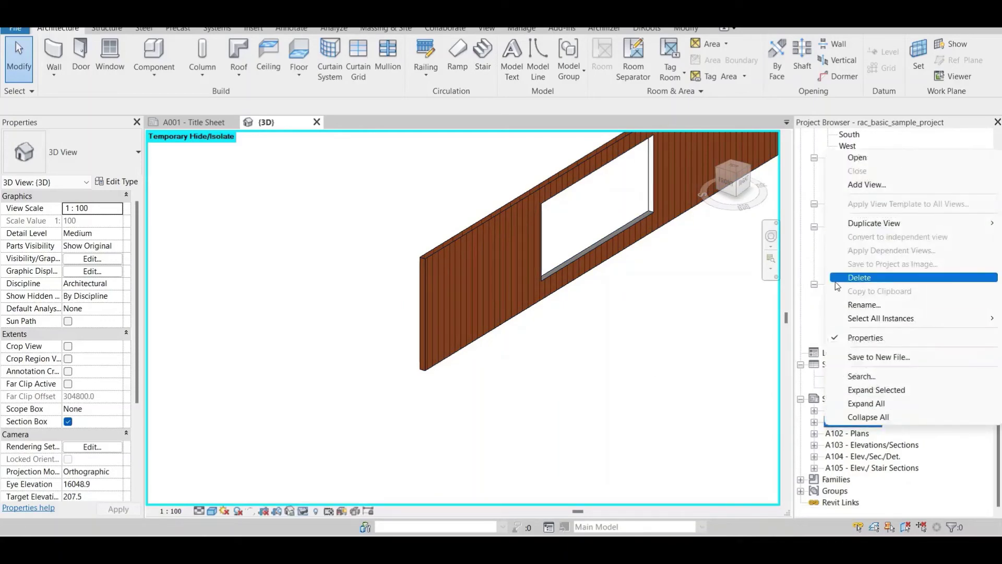
click(876, 375)
text(water closet)
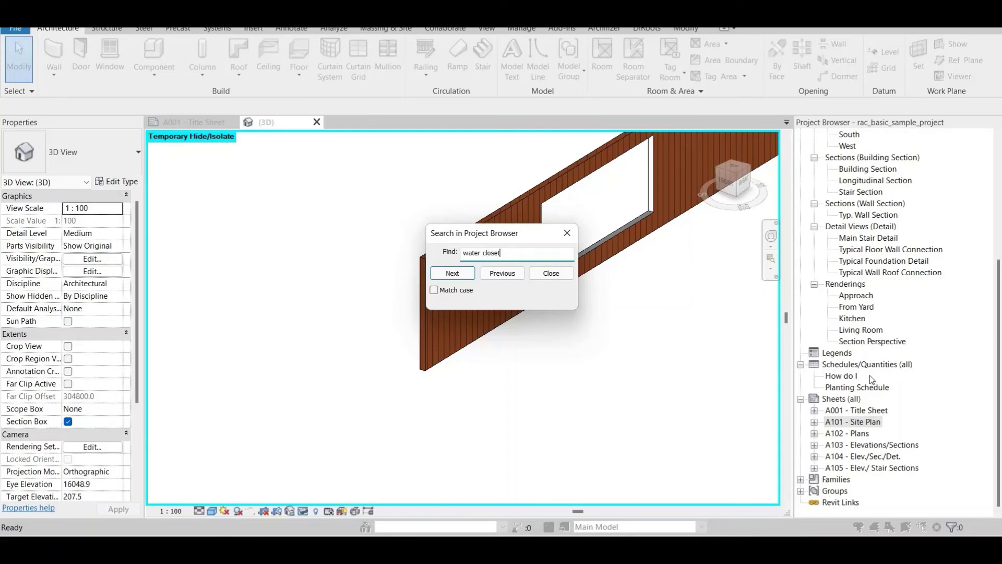
key(Return)
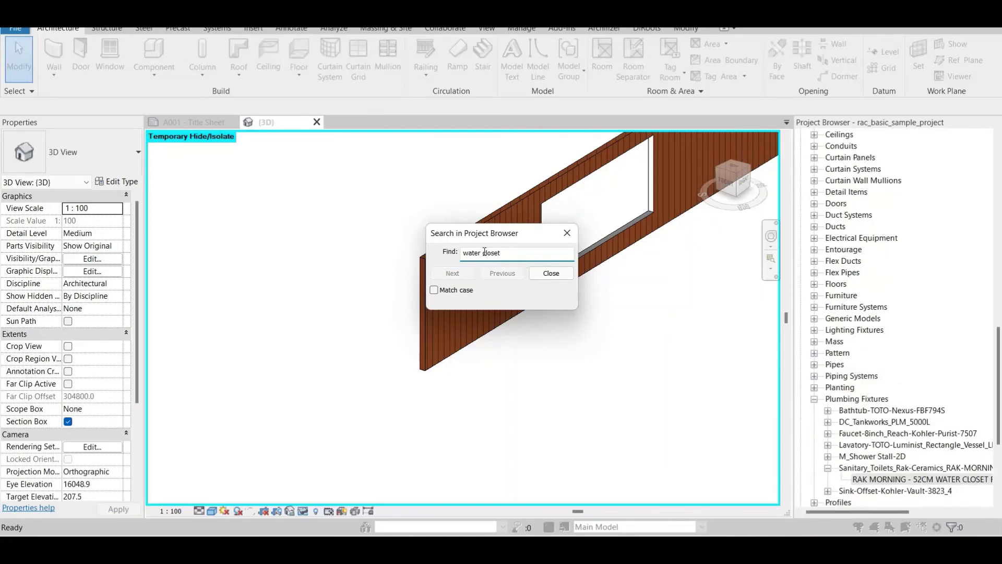
click(551, 273)
Place a "RAK MORNING - 52CM WATER CLOSET RIMLESS WALL HUNG" on the timber wall's face near its lower edge and end placement.
scroll(831, 401, down, 4)
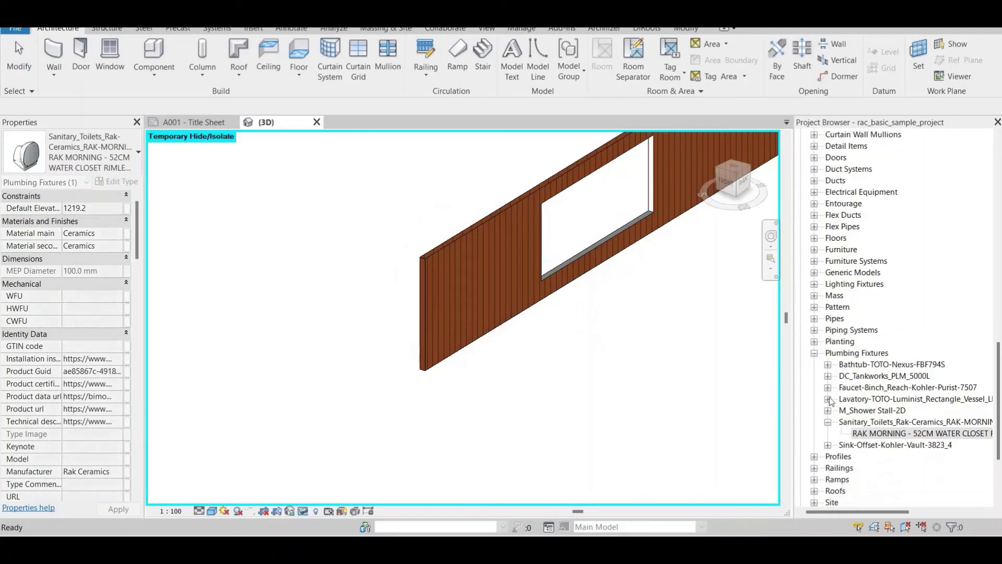
click(887, 433)
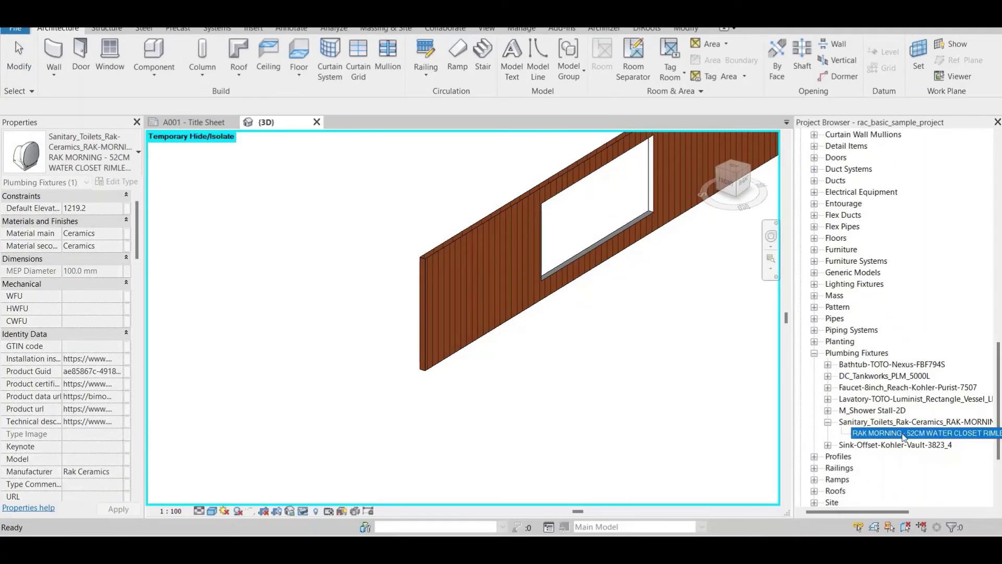
drag(486, 308, 483, 317)
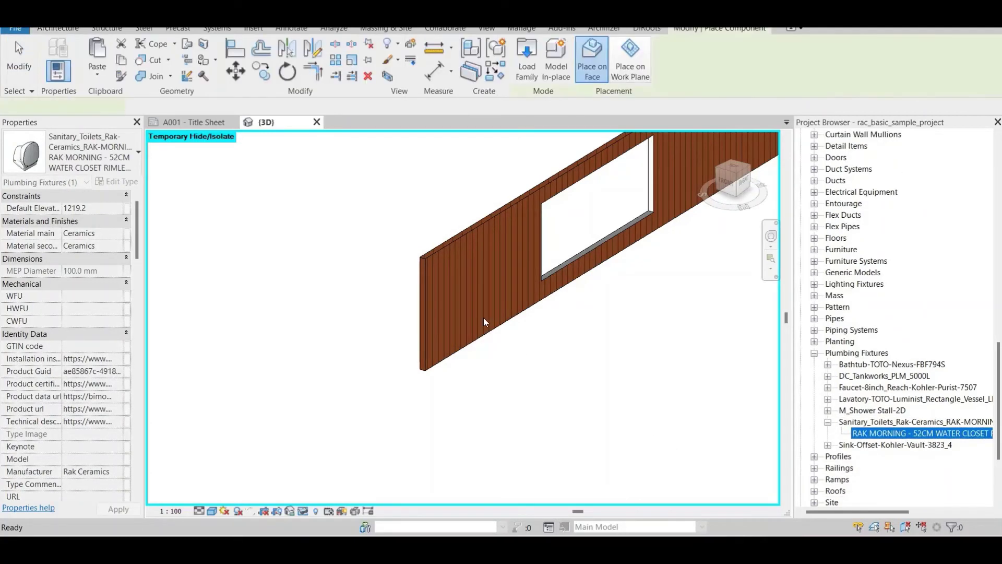
scroll(470, 339, up, 2)
scroll(461, 354, up, 4)
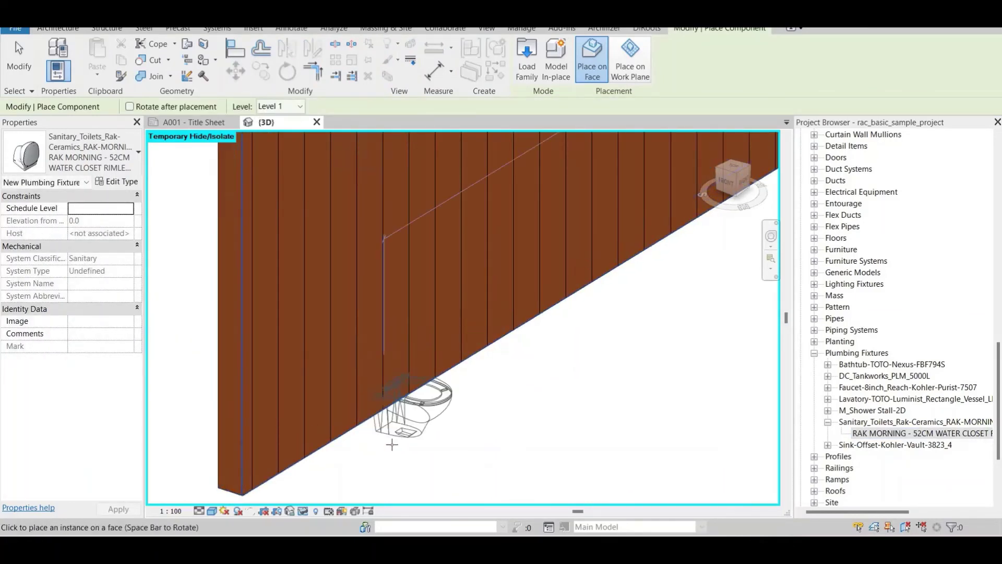
click(374, 395)
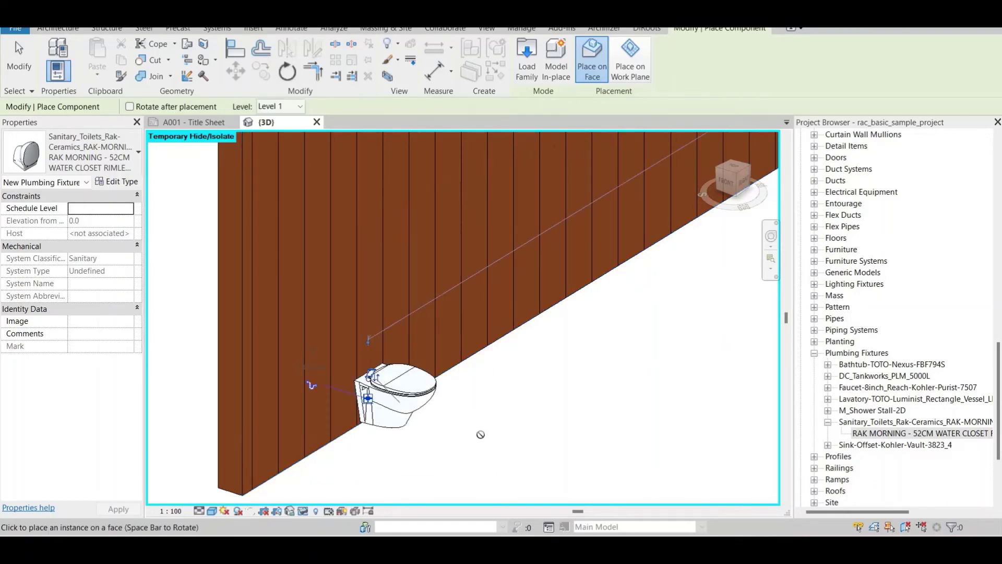
key(Escape)
key(Escape)
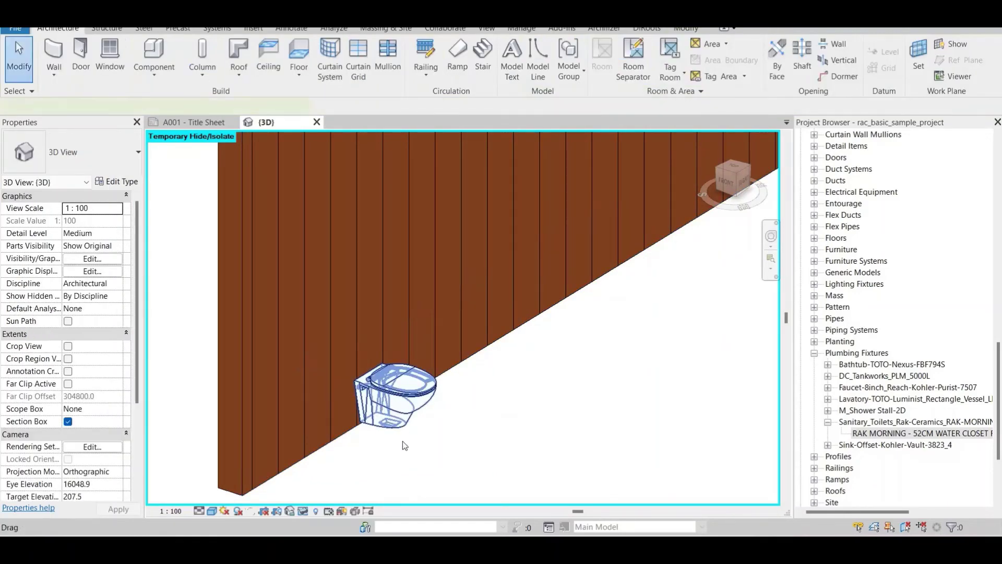
Select the placed toilet and inspect its pipe connector and wall mounting up close and from the side.
click(389, 411)
drag(389, 411, 365, 409)
scroll(217, 387, up, 5)
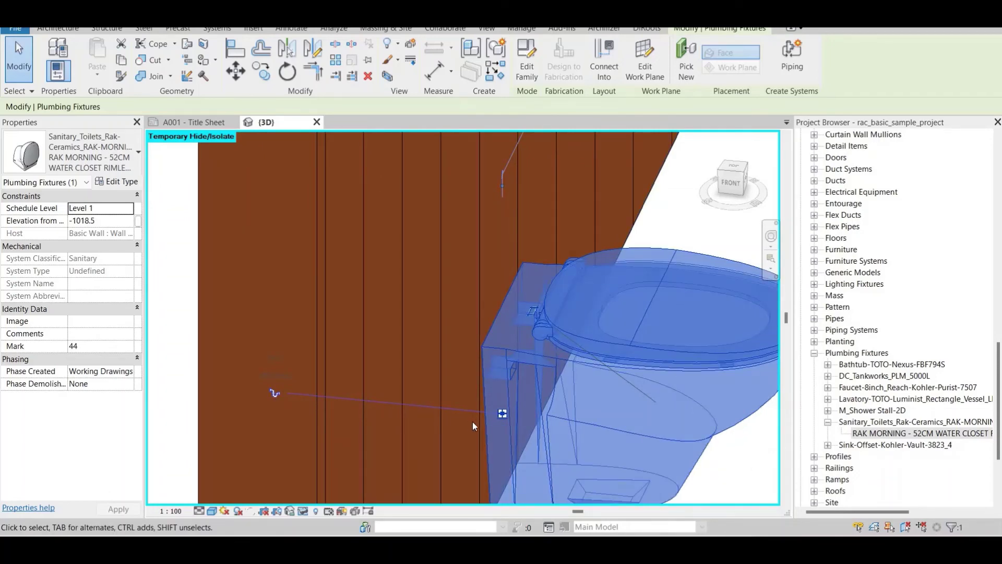
scroll(290, 381, down, 3)
drag(294, 383, 449, 433)
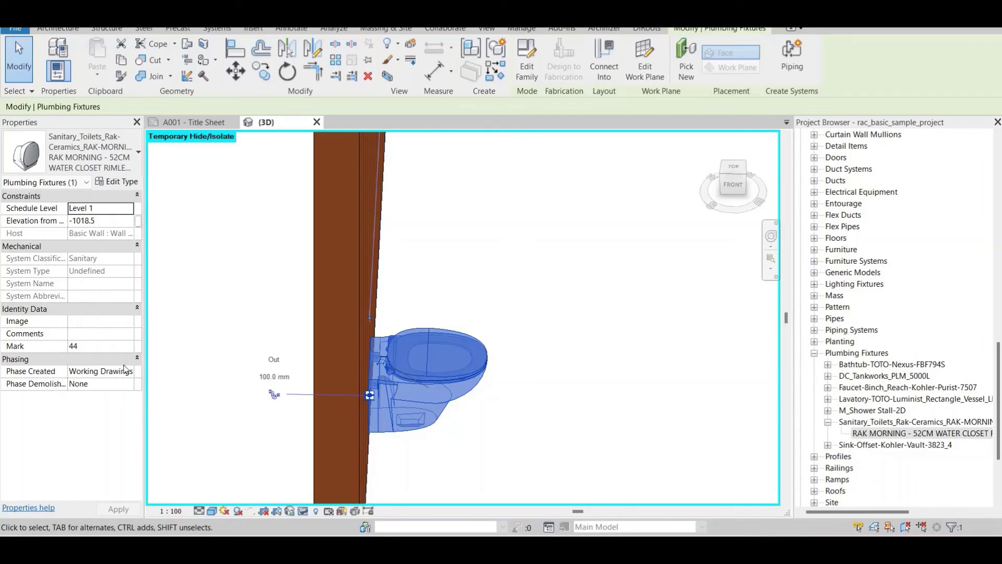
Review the placed toilet's type properties, including dimensions, region data, materials and IFC classification codes, and close them without changes.
click(118, 181)
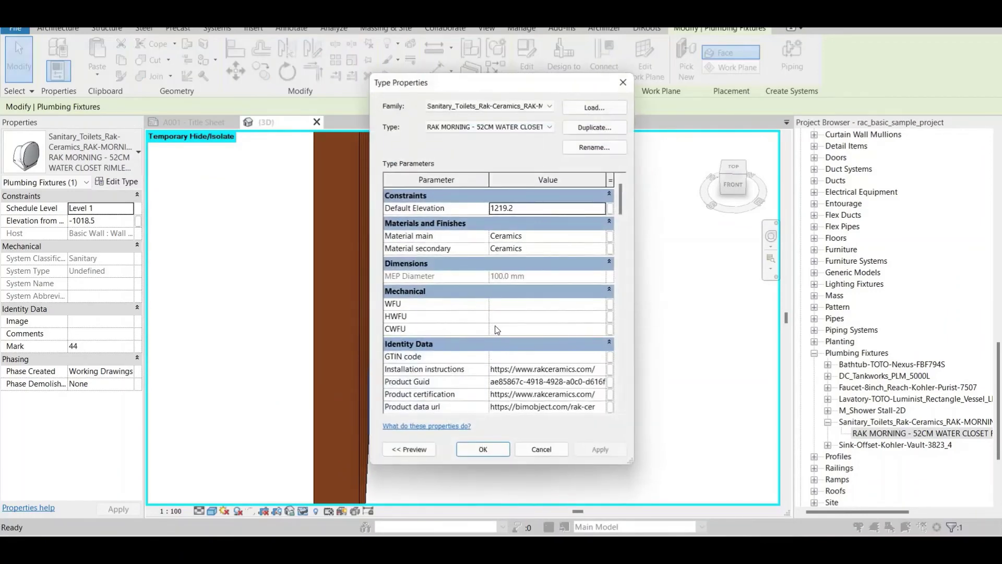
scroll(486, 357, down, 10)
scroll(486, 358, down, 3)
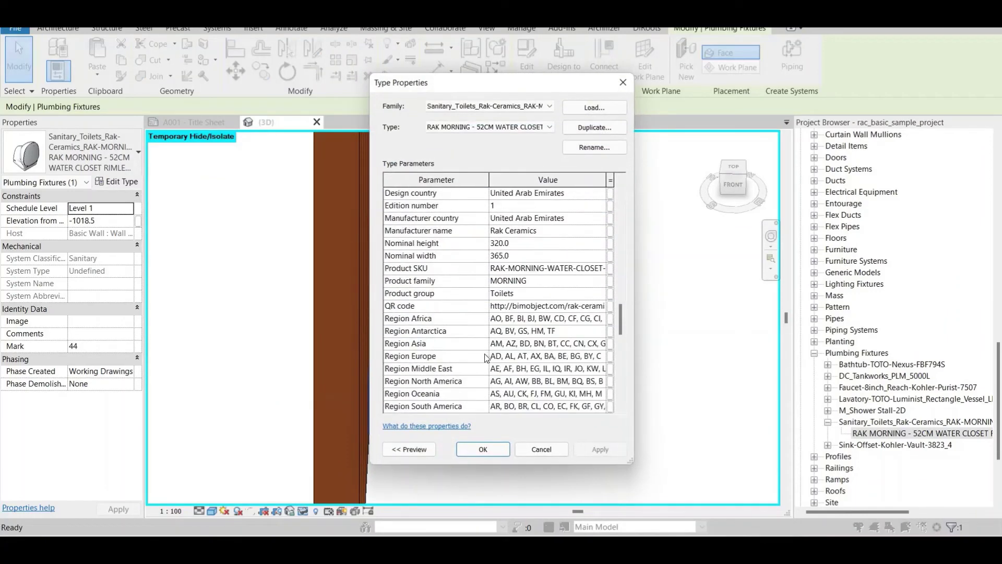
drag(629, 462, 735, 470)
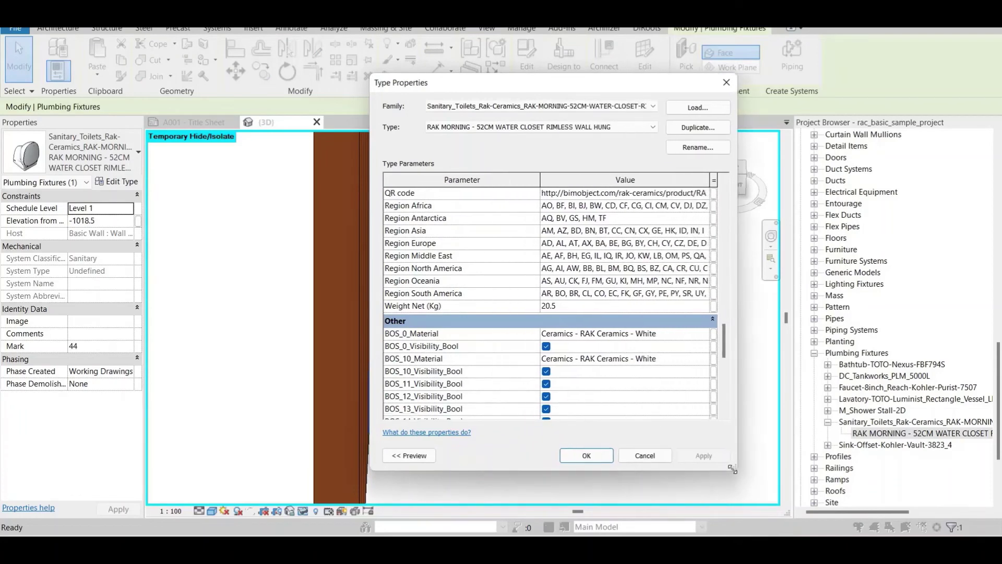
scroll(427, 339, down, 10)
scroll(427, 340, up, 10)
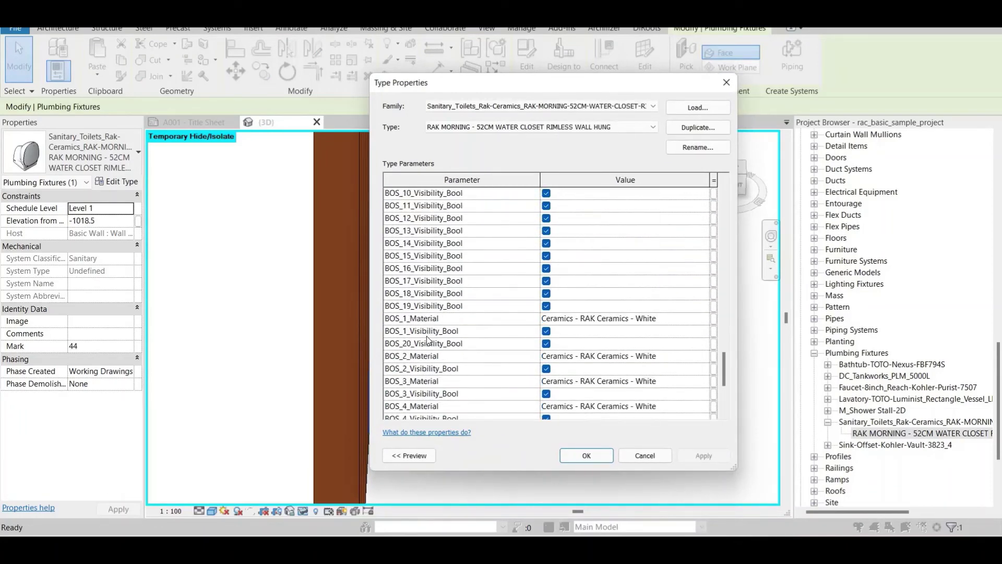
scroll(427, 339, up, 8)
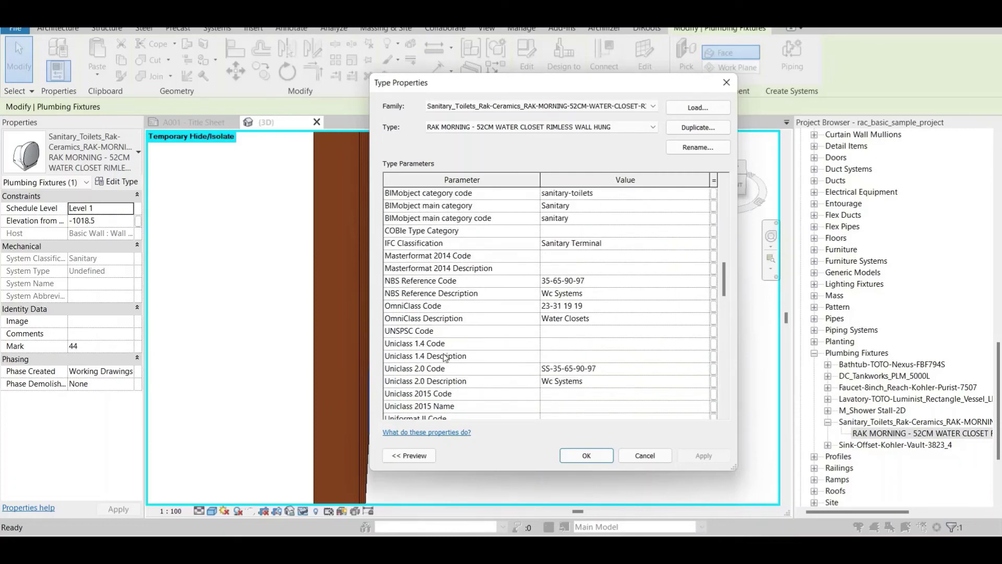
scroll(422, 360, down, 1)
scroll(427, 389, up, 3)
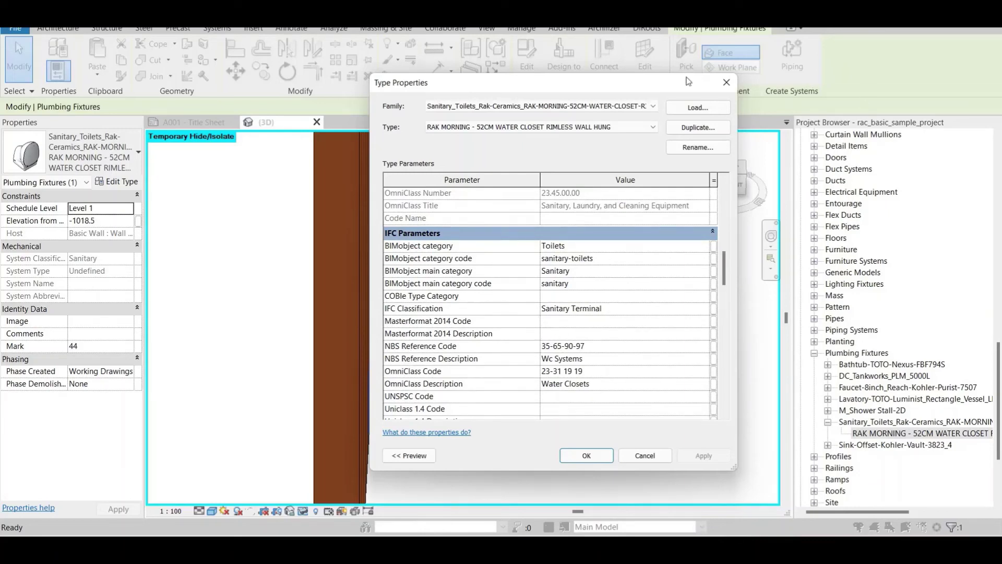
click(726, 82)
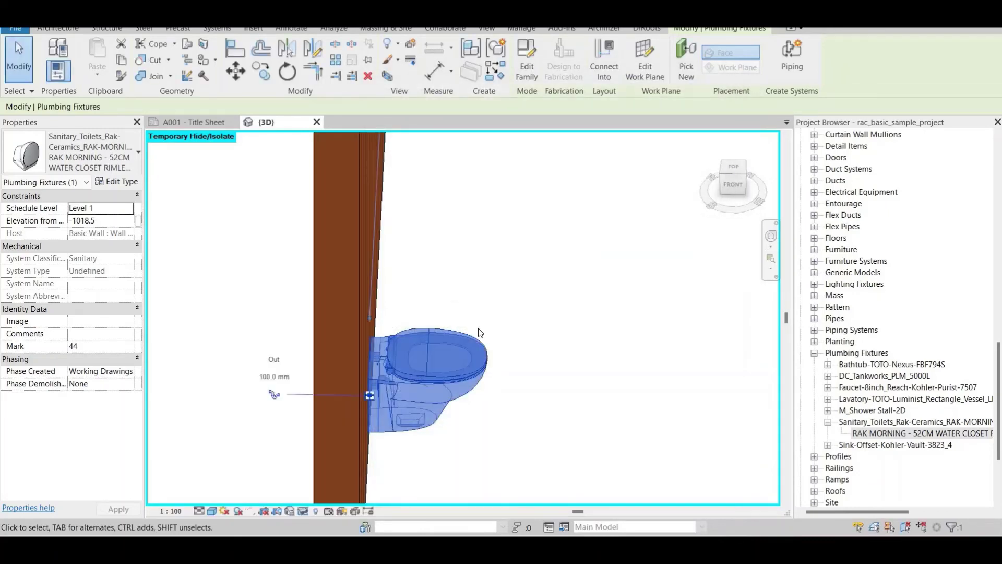
key(Escape)
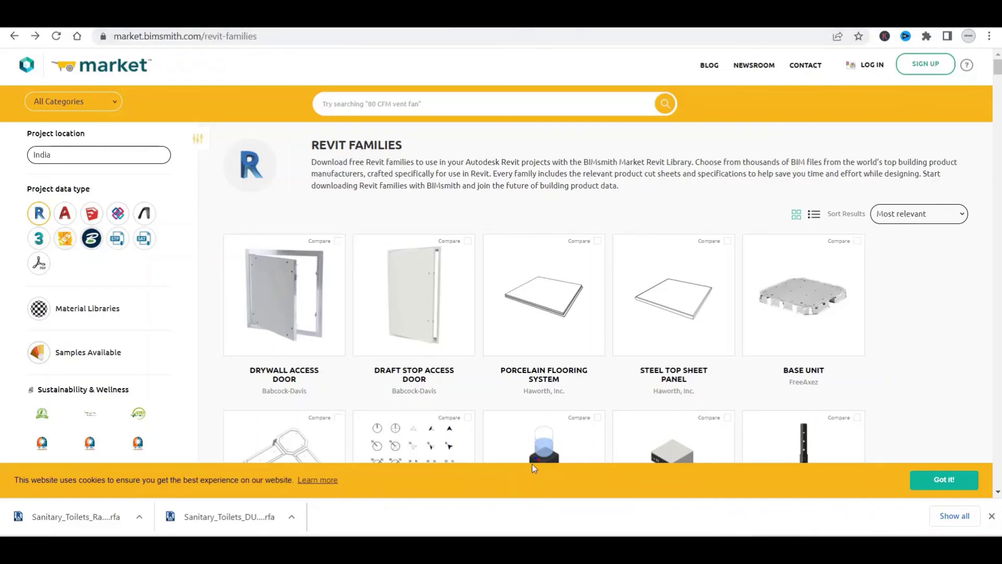
Browse the Revit families page on BIMsmith Market in the browser and search the site for "roof drain".
scroll(515, 404, down, 20)
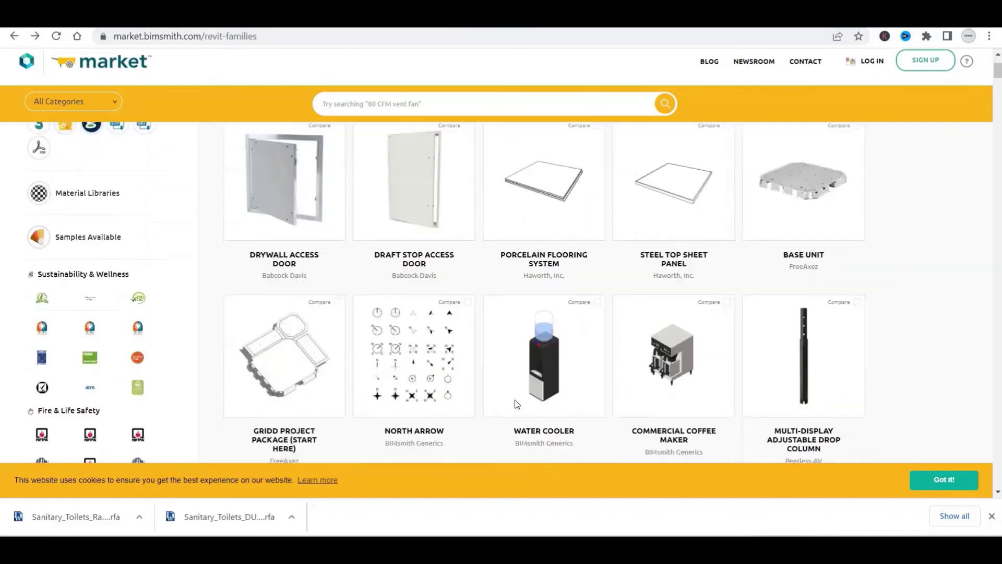
scroll(515, 404, down, 10)
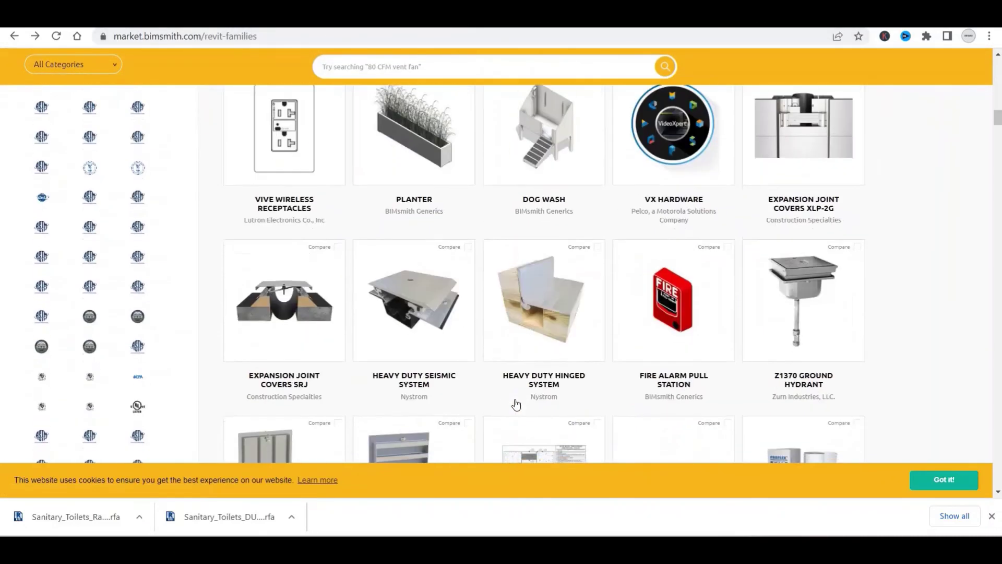
scroll(513, 400, up, 12)
scroll(513, 399, up, 15)
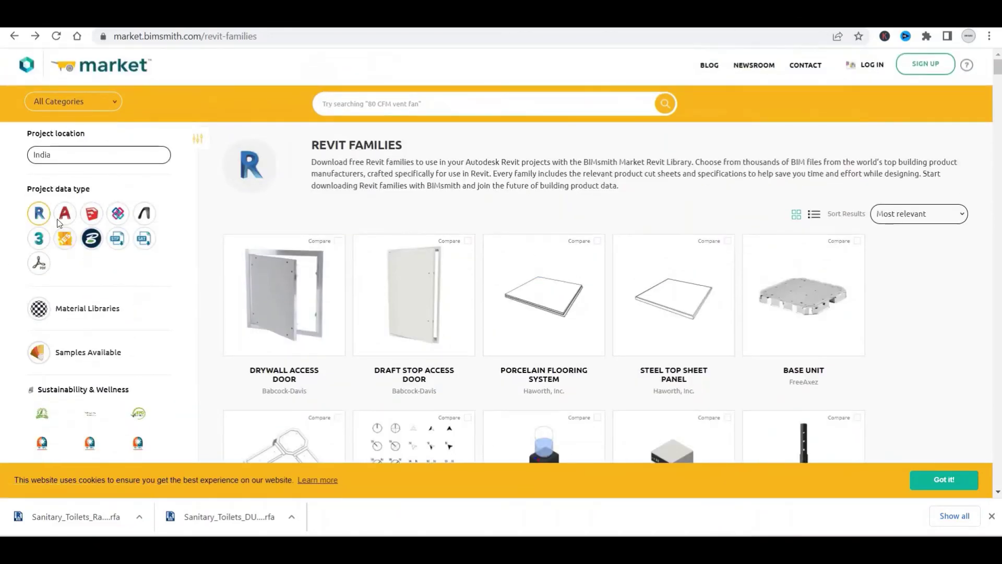
click(428, 105)
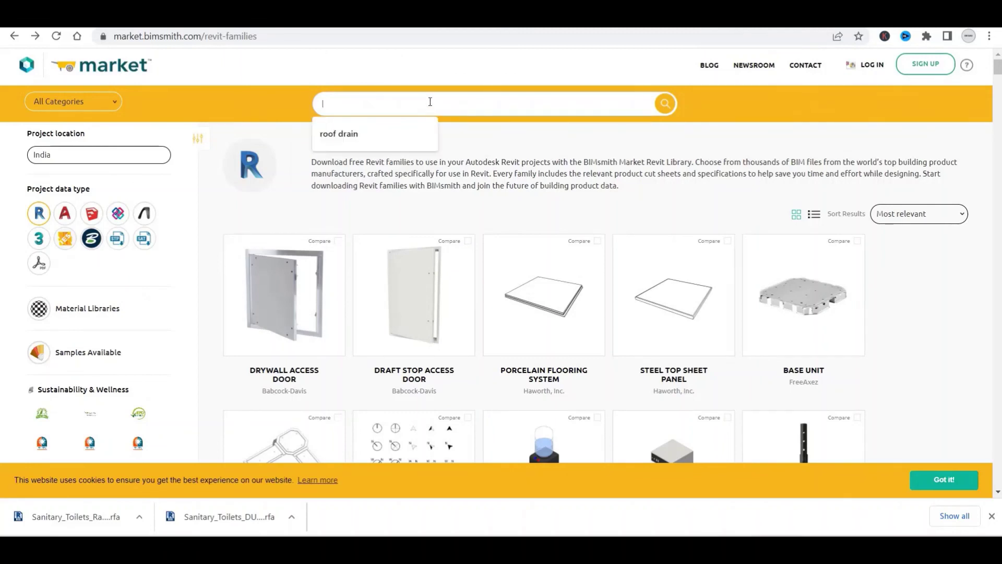
click(345, 135)
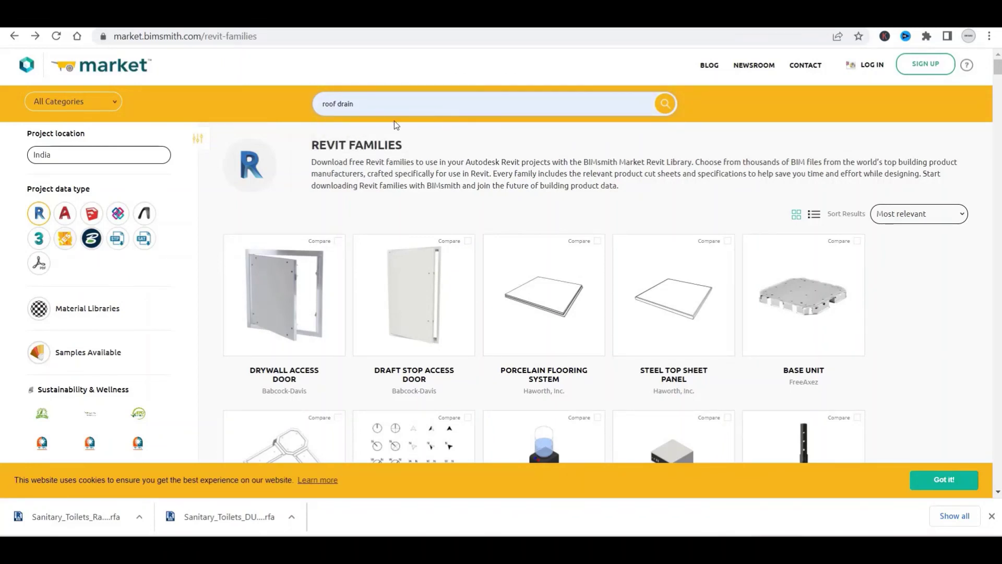
key(Return)
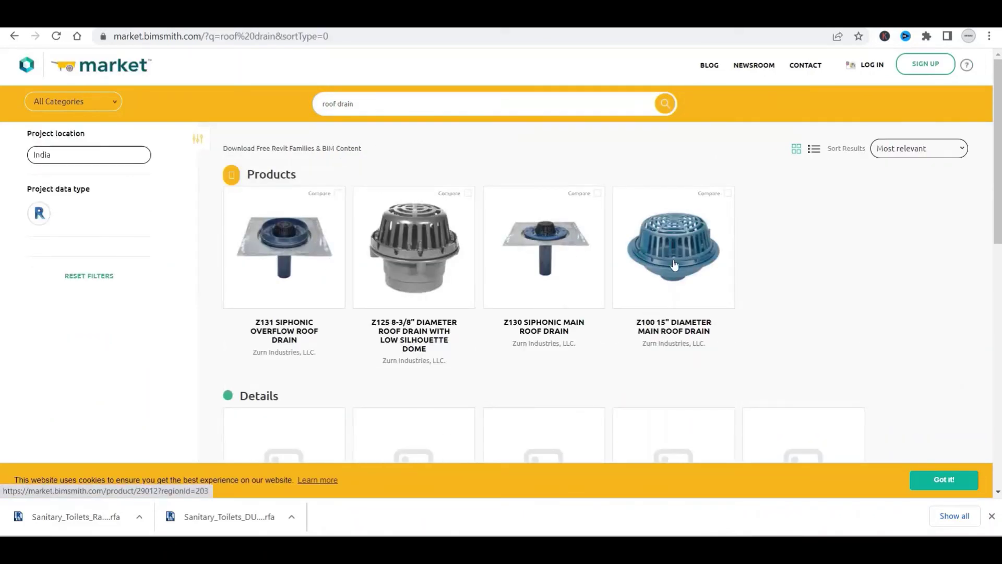
Look through the roof drain results and open the product page of the "Z100 15" Diameter Main Roof Drain".
scroll(351, 243, down, 3)
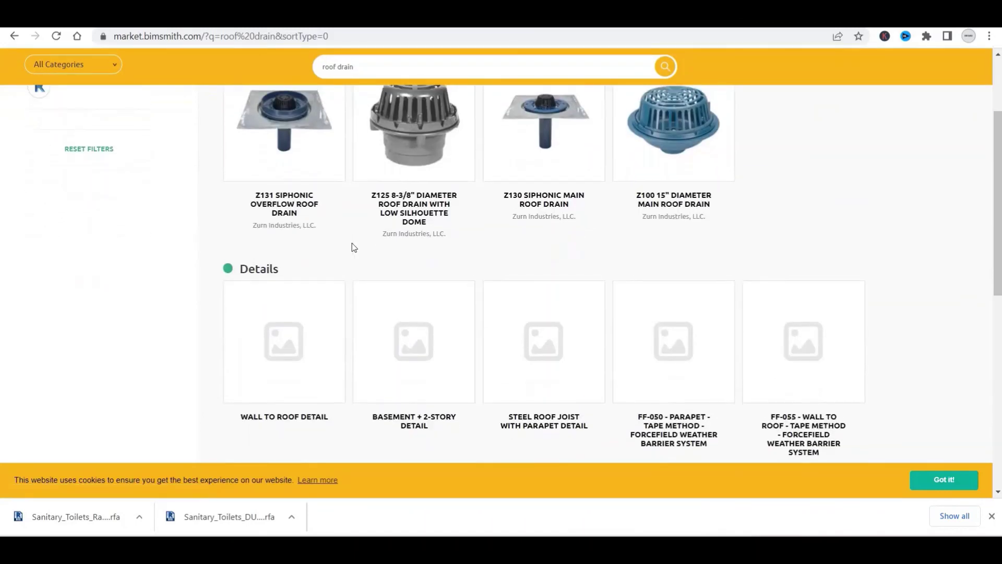
scroll(352, 243, up, 3)
click(680, 253)
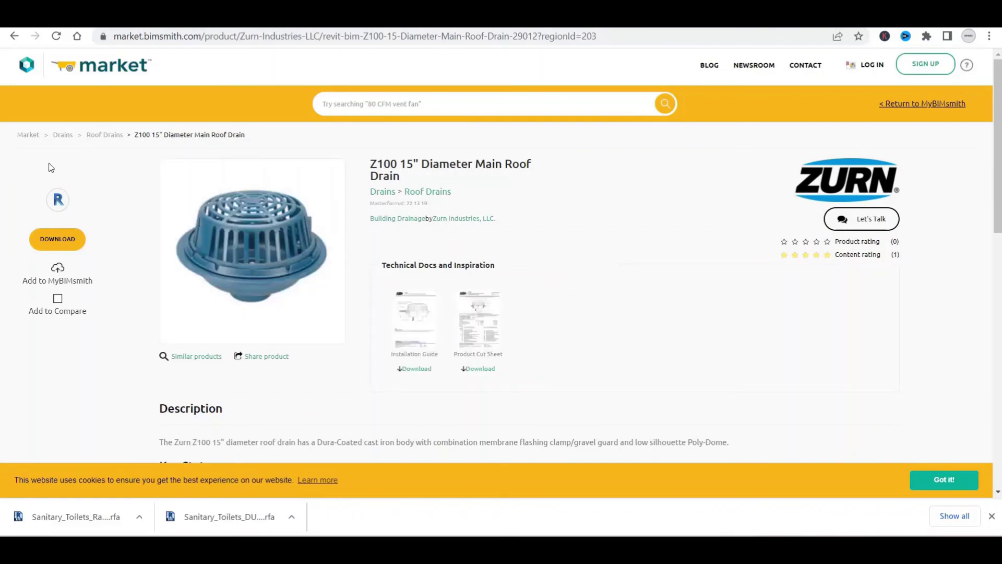
Examine the roof drain's installation guide and product cut sheet, close the preview and return to the search results.
click(430, 335)
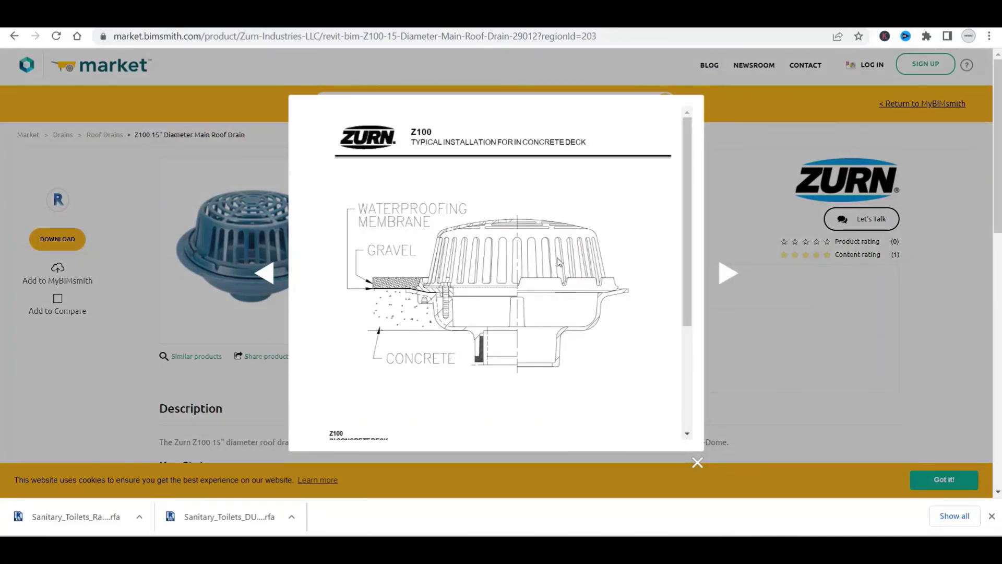
click(729, 275)
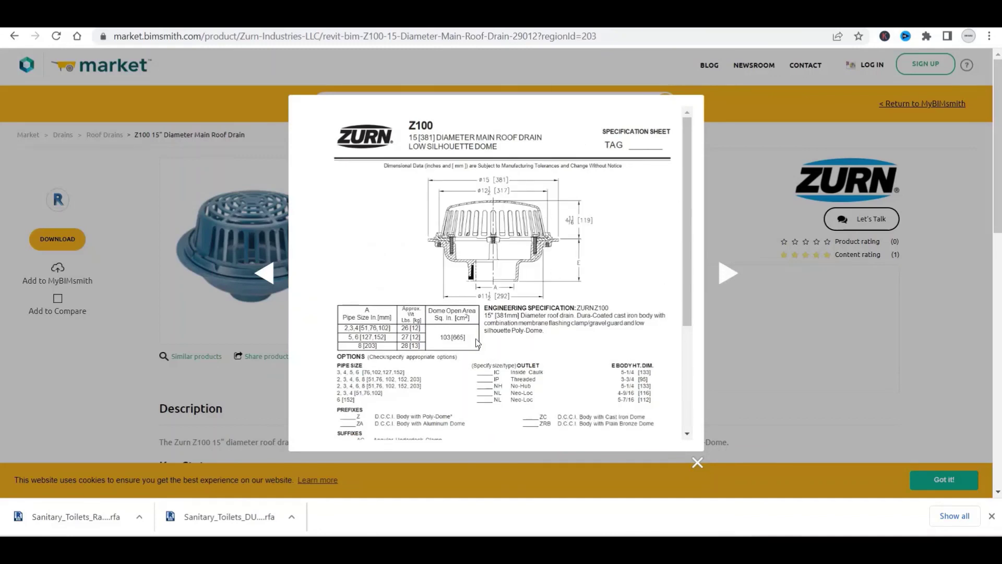
scroll(566, 397, down, 5)
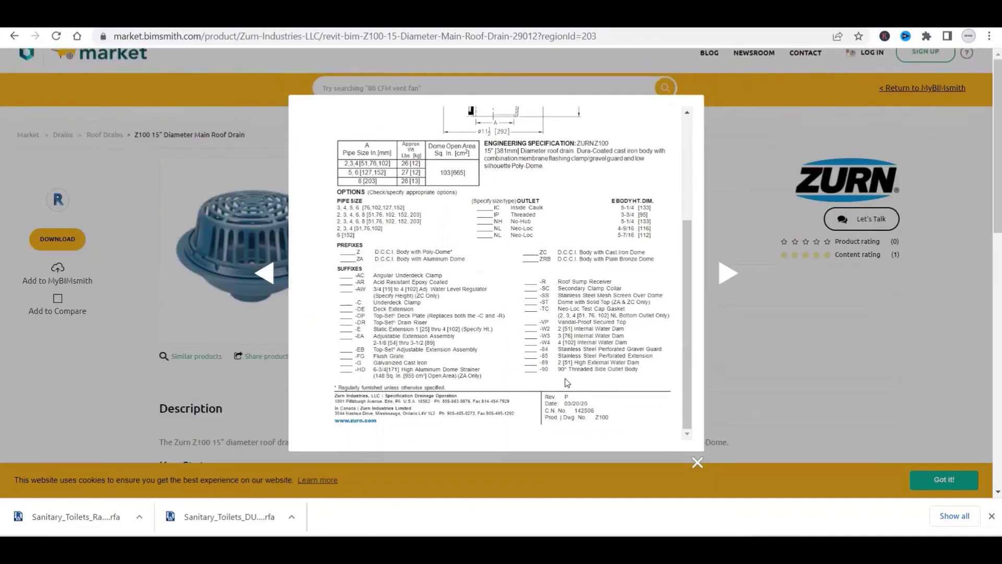
scroll(563, 379, up, 5)
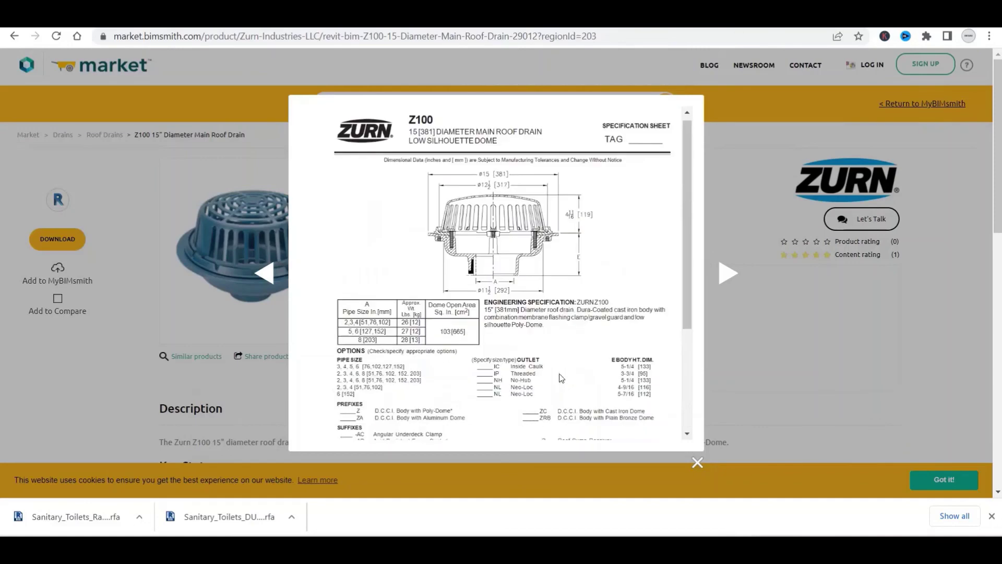
click(750, 361)
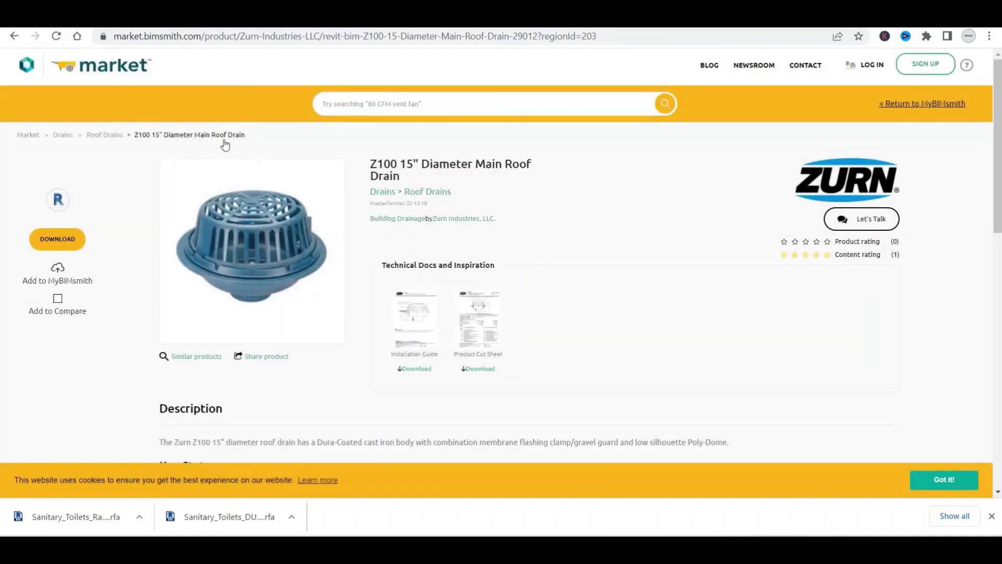
click(14, 36)
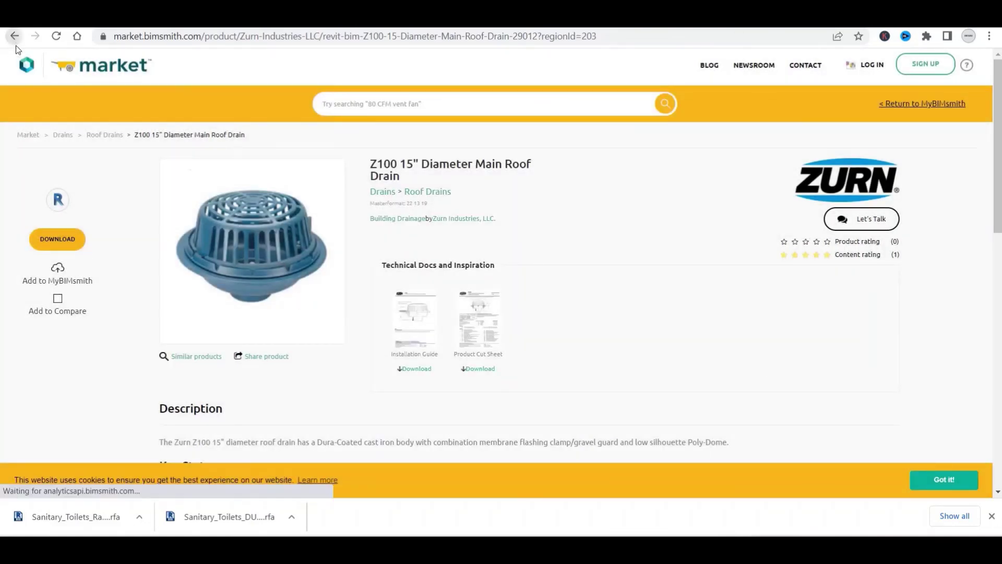